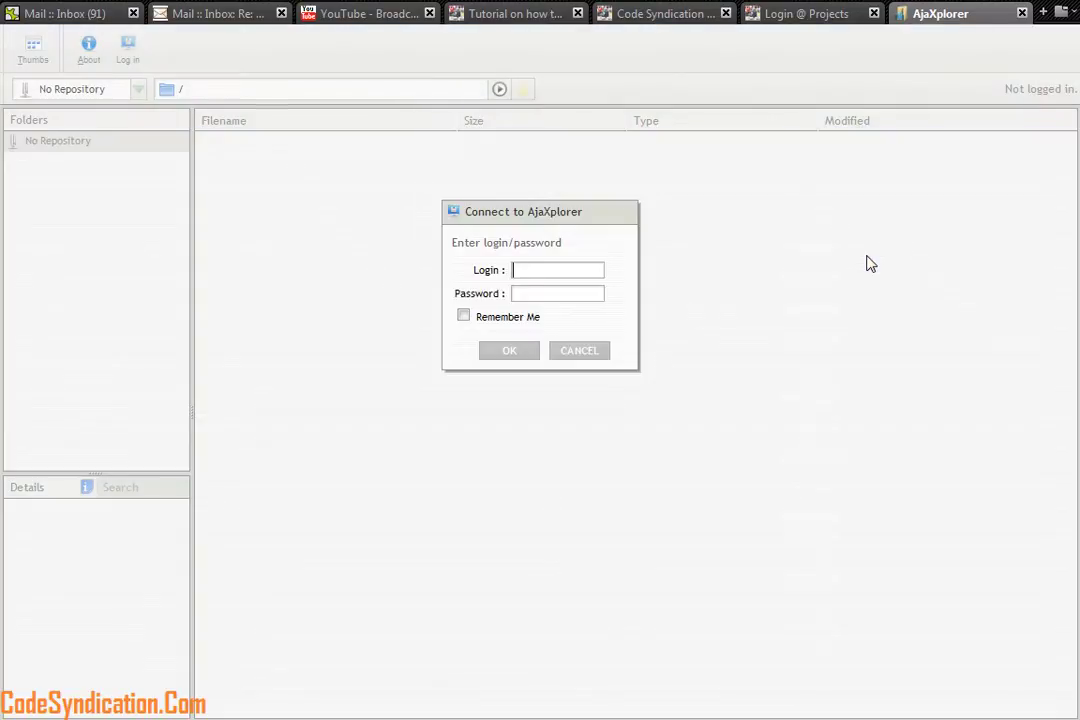
Log in to AjaXplorer as admin using the saved login, re-entering the password
click(535, 271)
text(admin)
key(Tab)
key(BackSpace)
key(BackSpace)
key(BackSpace)
key(BackSpace)
key(BackSpace)
key(Return)
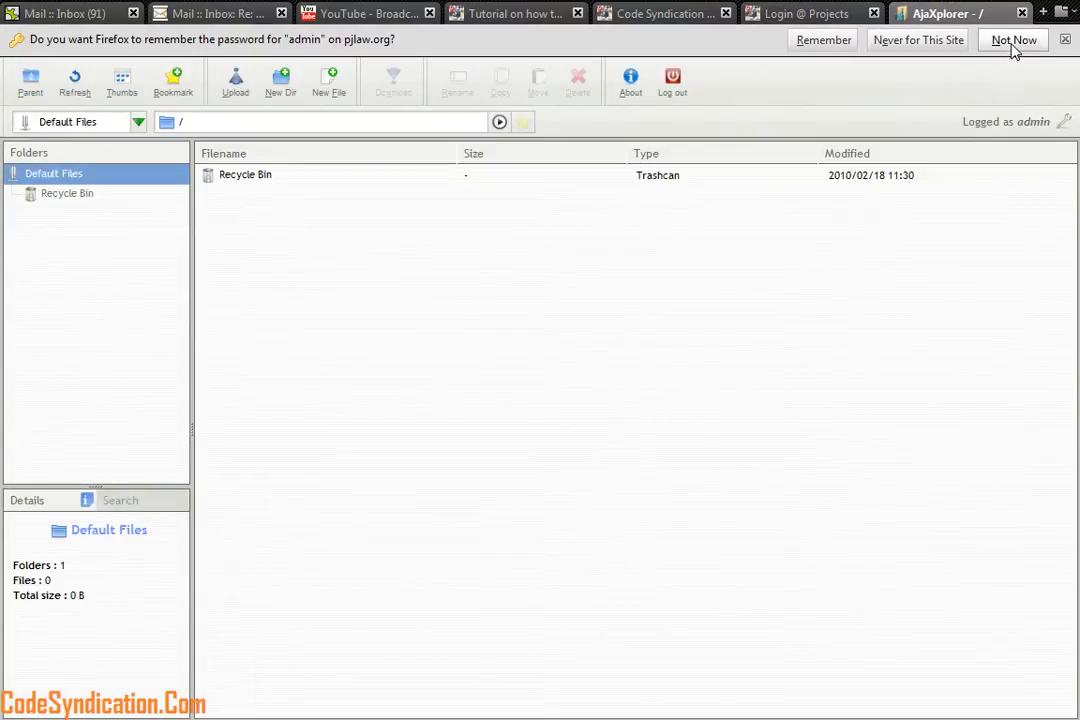
Create a non-admin user named test under Settings > Users, then return to the Settings overview
click(1010, 40)
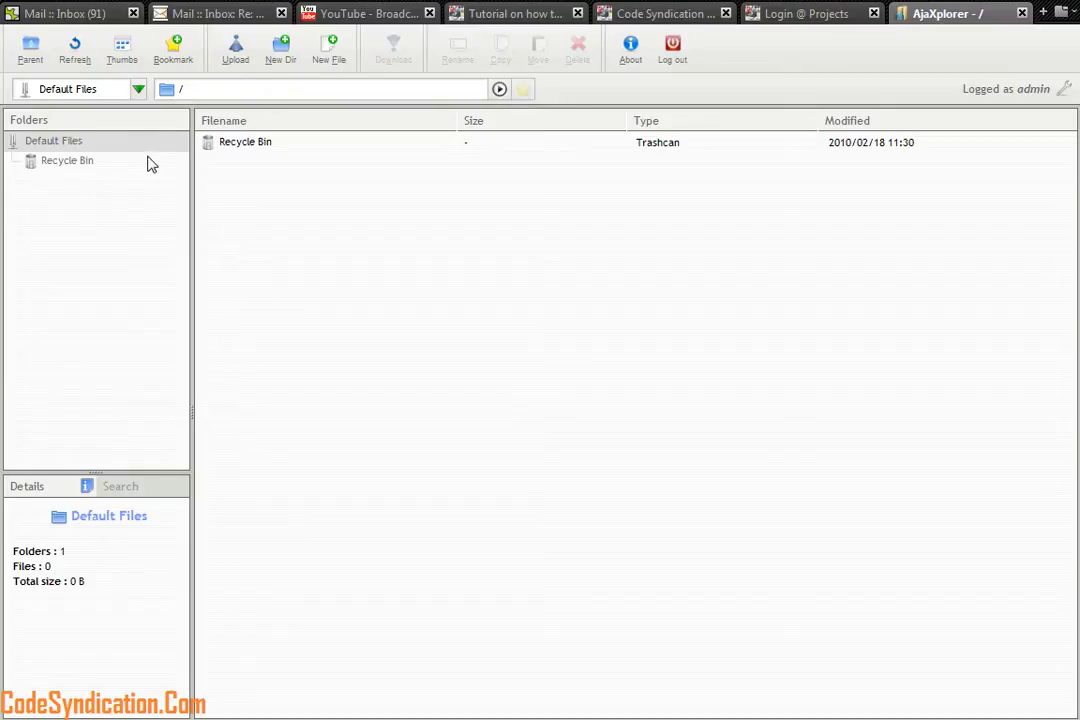
click(138, 90)
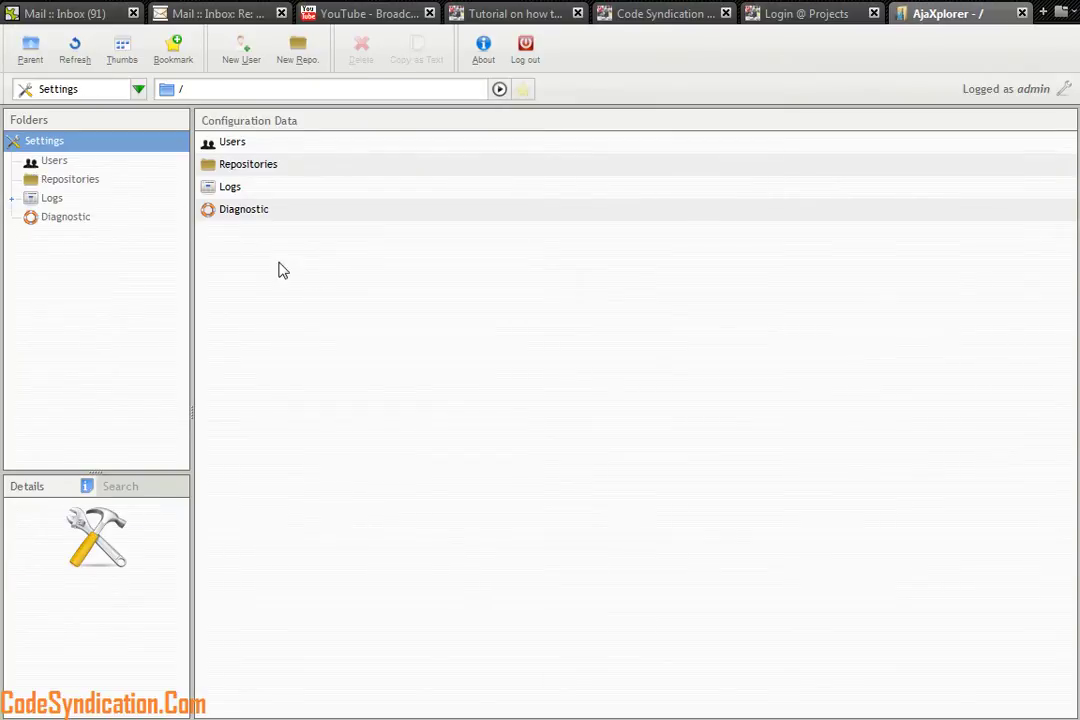
click(56, 162)
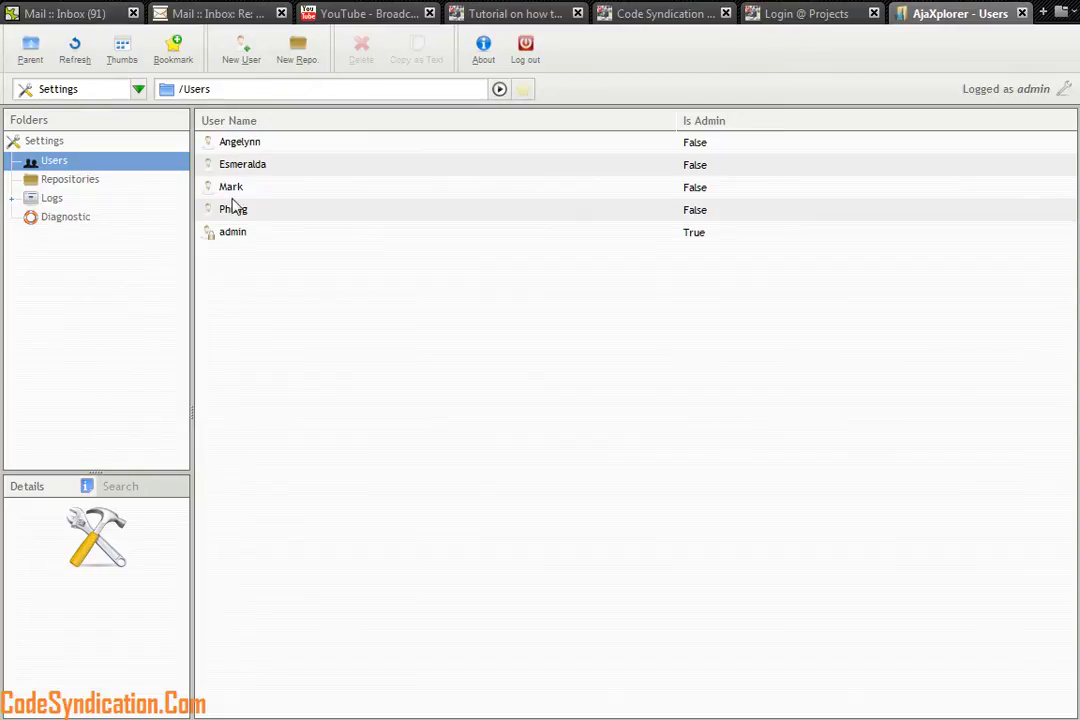
click(241, 52)
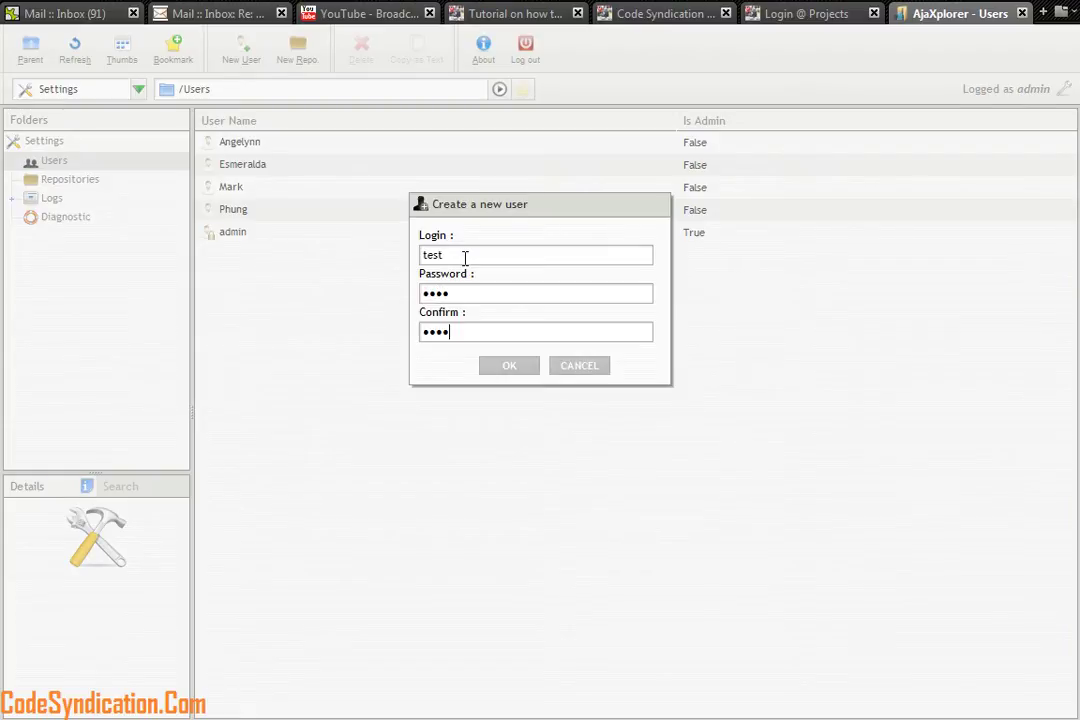
click(502, 368)
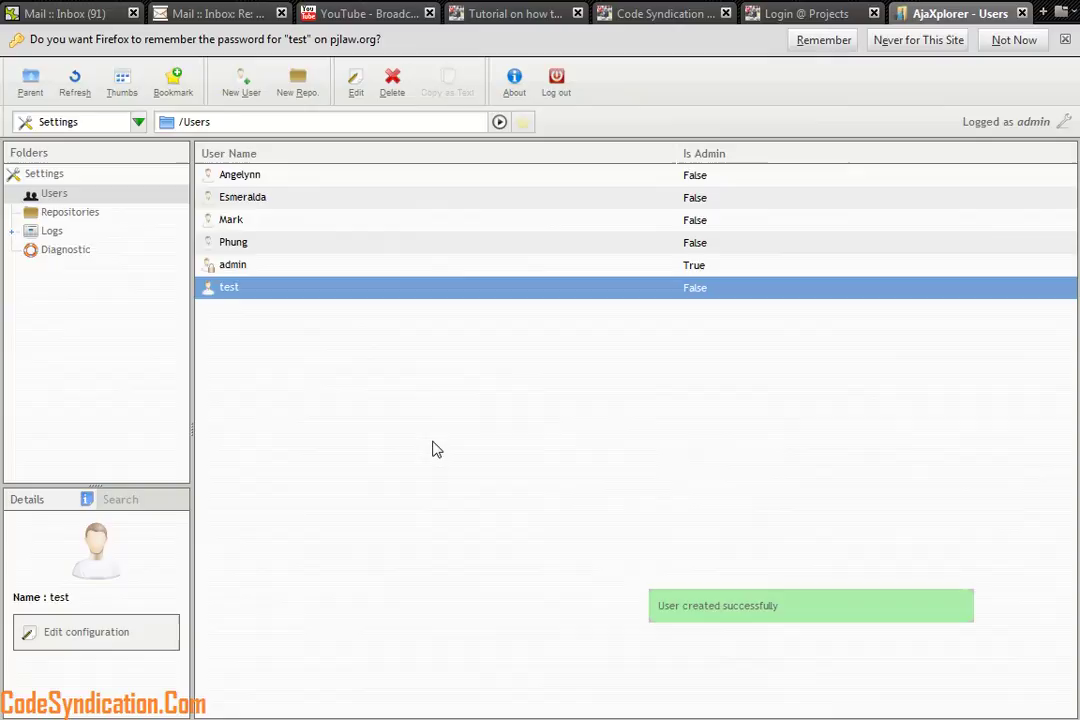
click(32, 90)
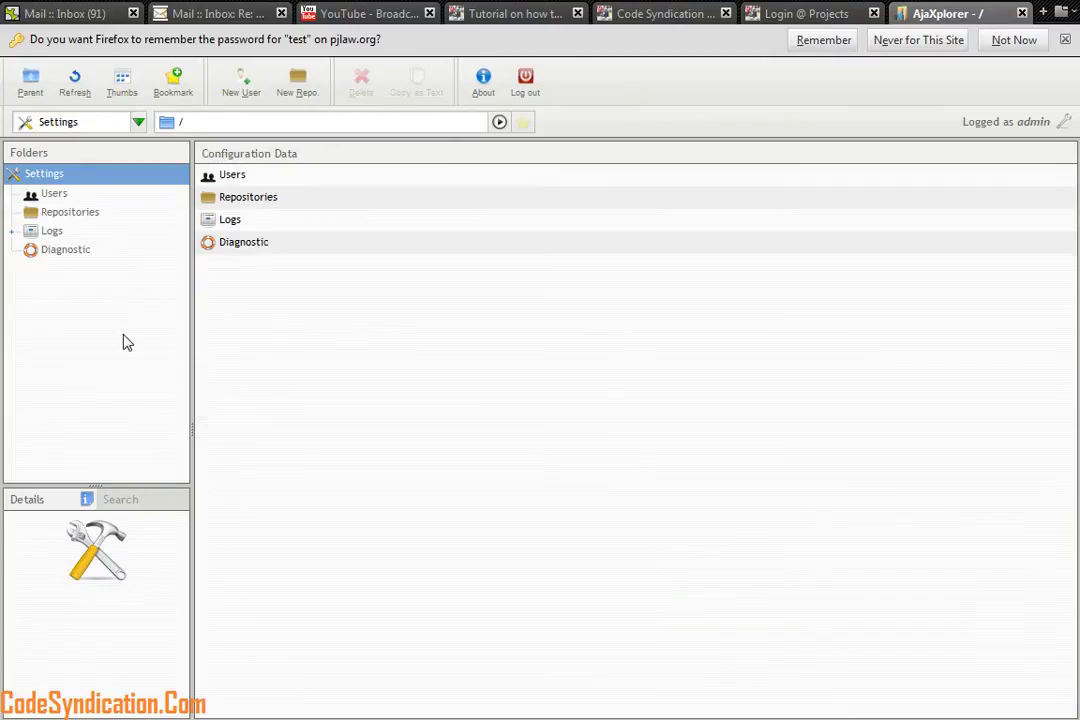
Switch to the Default Files repository and create an empty file named testing.txt
click(138, 122)
click(100, 147)
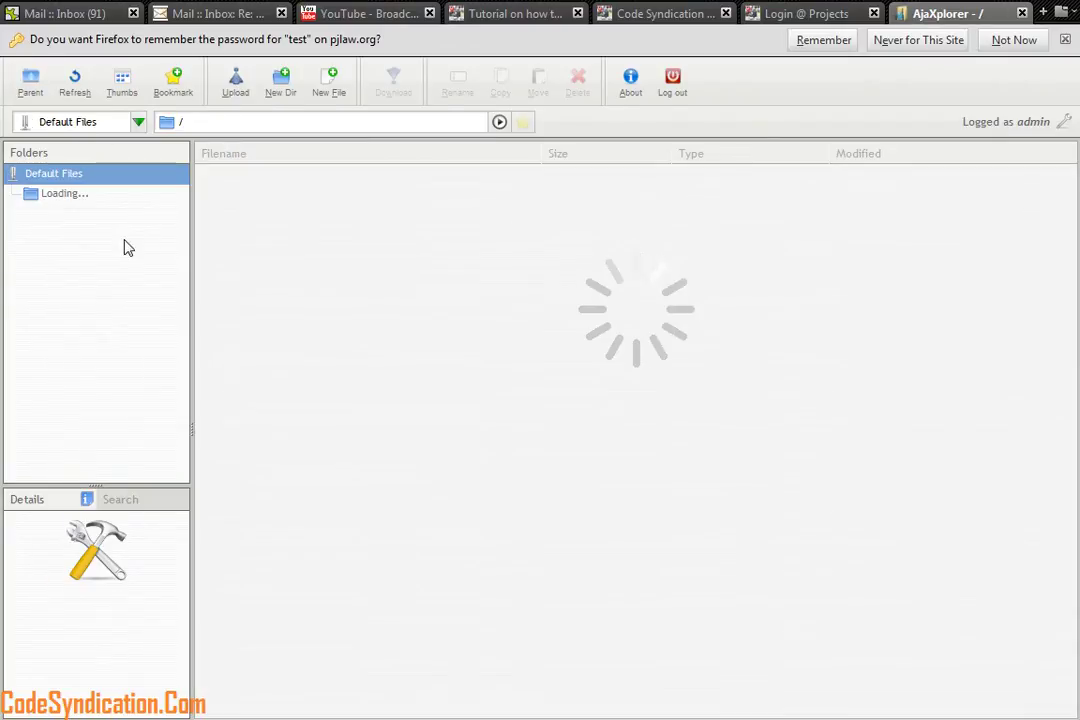
click(1028, 44)
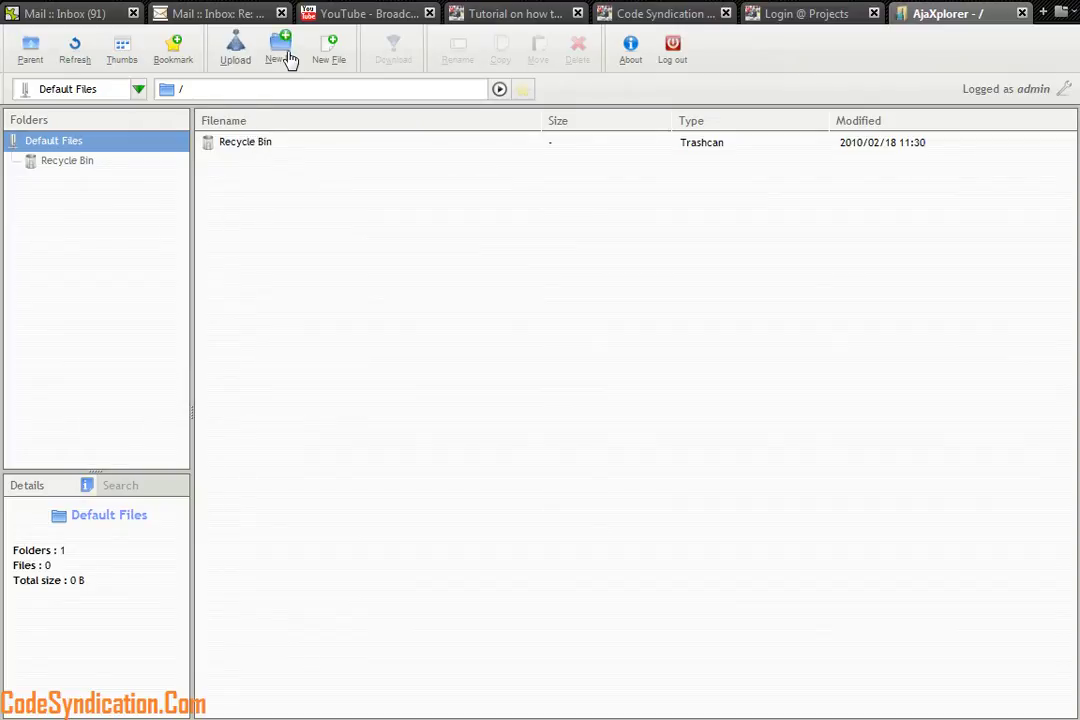
click(330, 44)
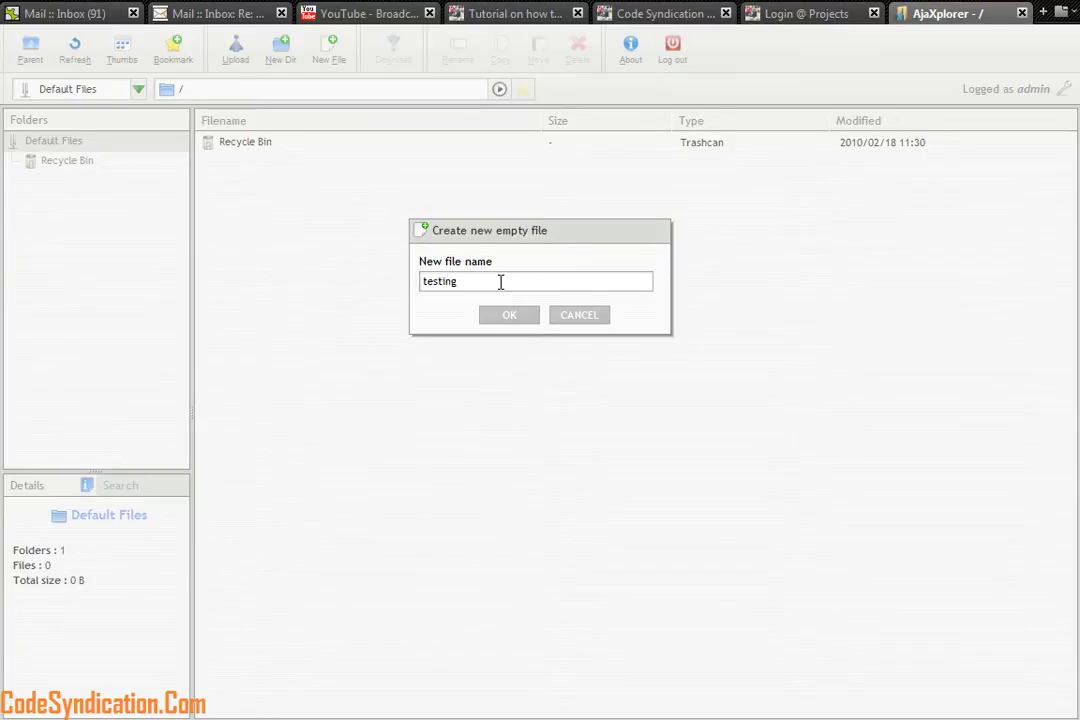
click(525, 314)
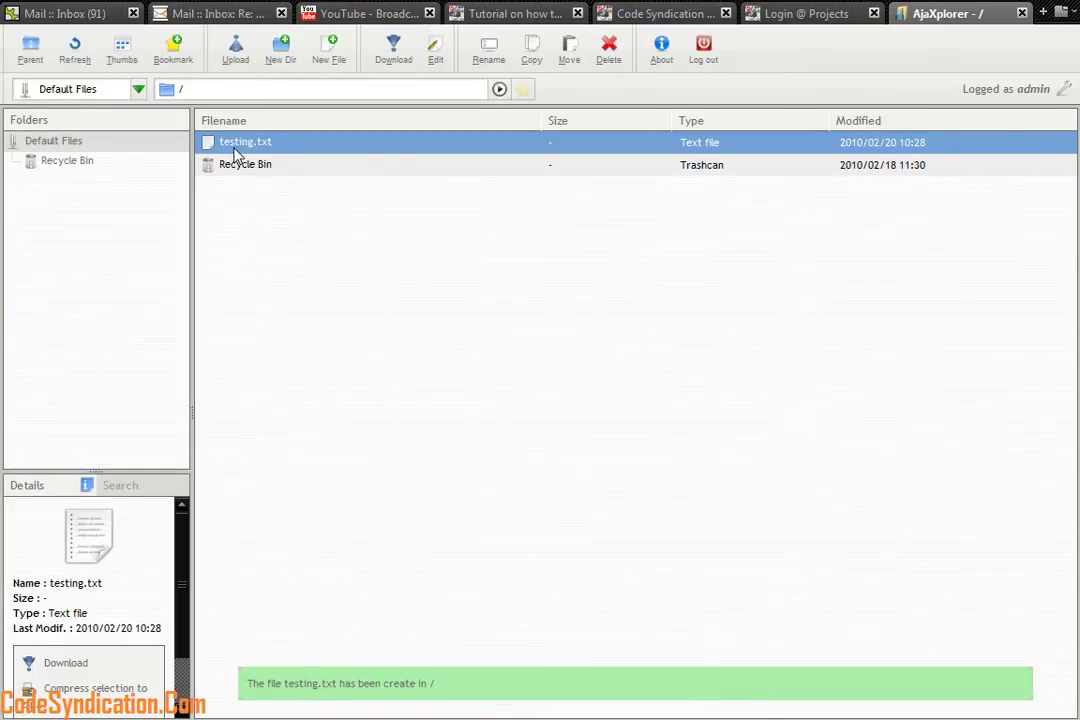
Write 'This is a test do nothing about this..' into testing.txt and save it
click(434, 48)
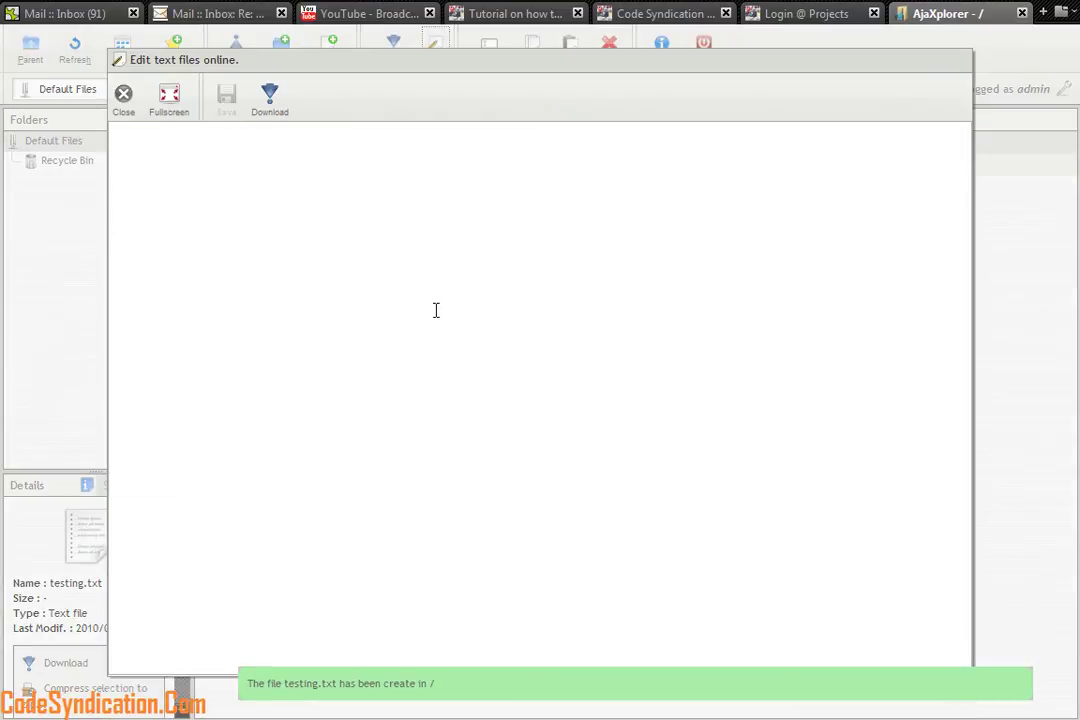
text(Th)
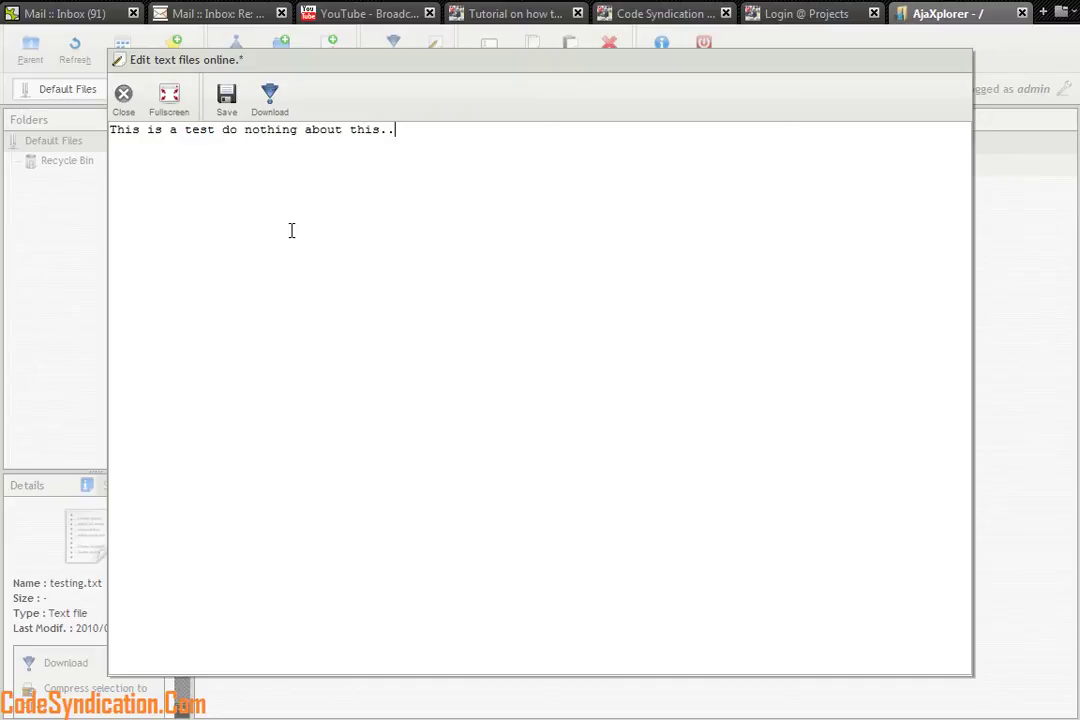
click(225, 99)
click(123, 97)
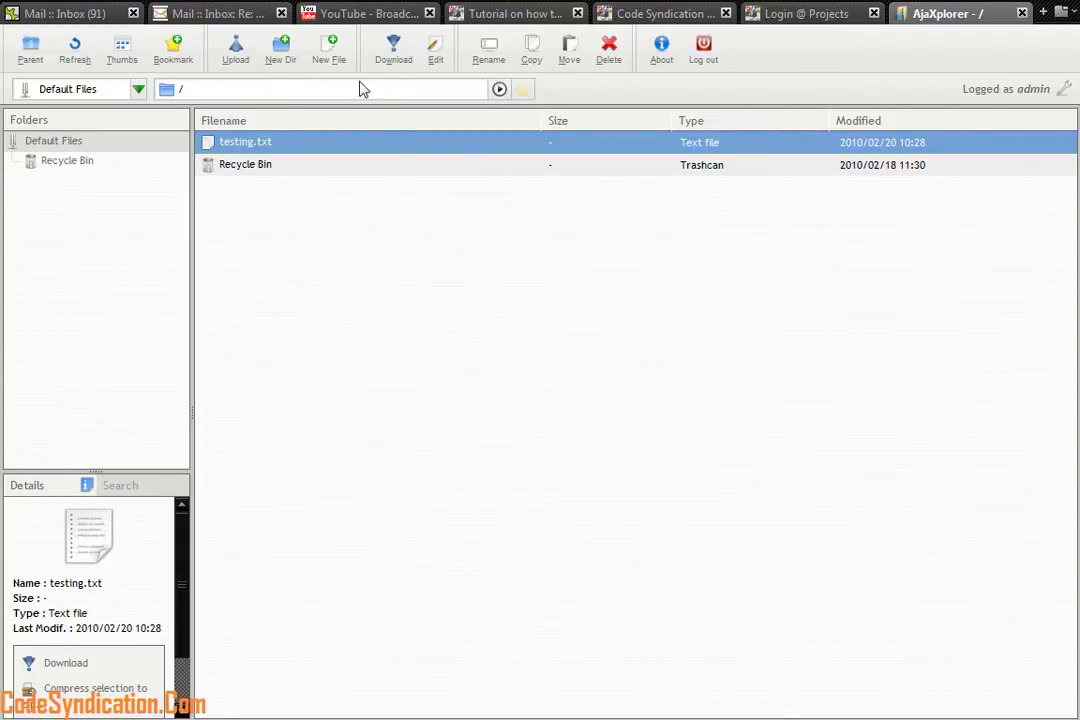
Start an upload and browse the computer's drives in the file picker
click(233, 55)
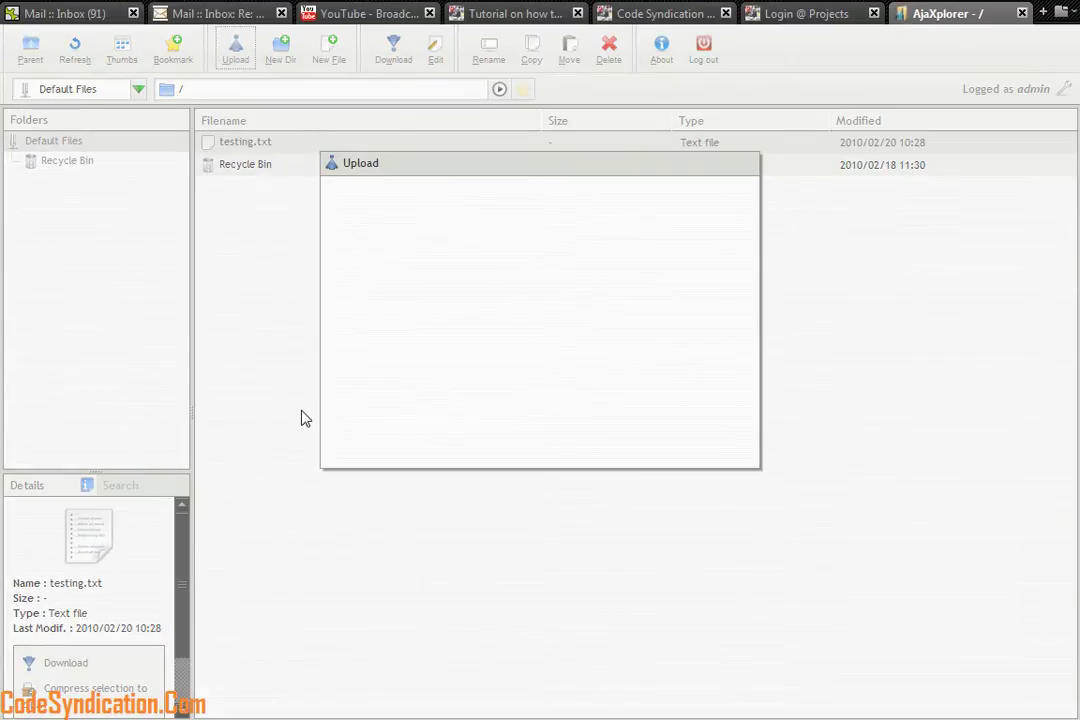
click(378, 218)
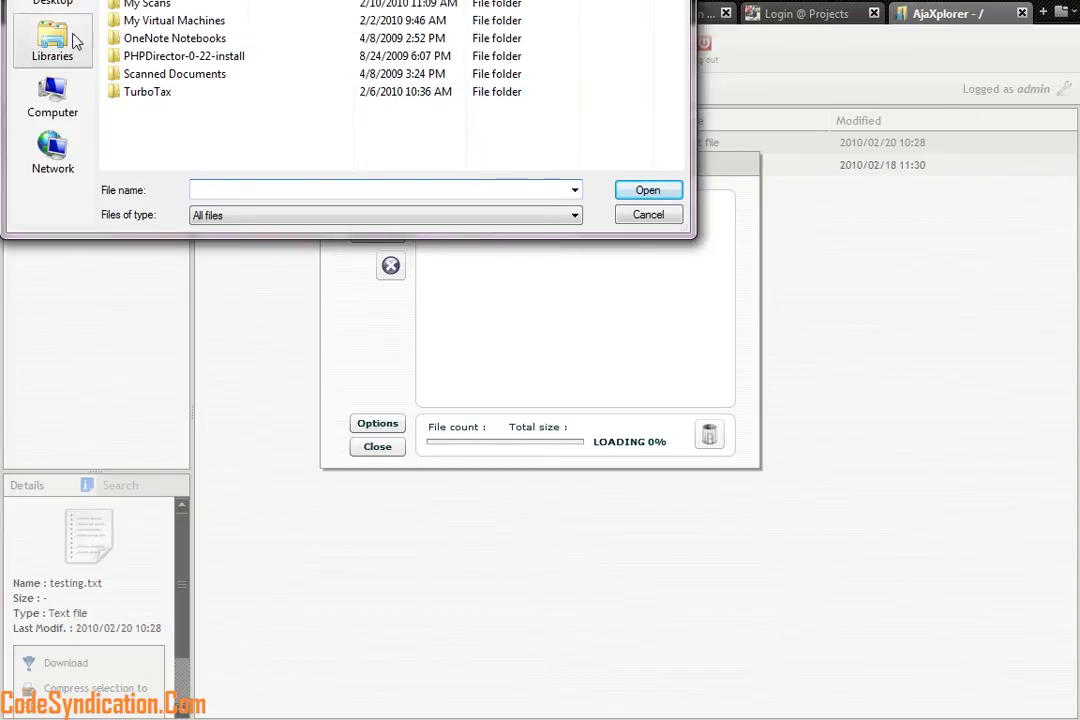
click(52, 5)
click(678, 92)
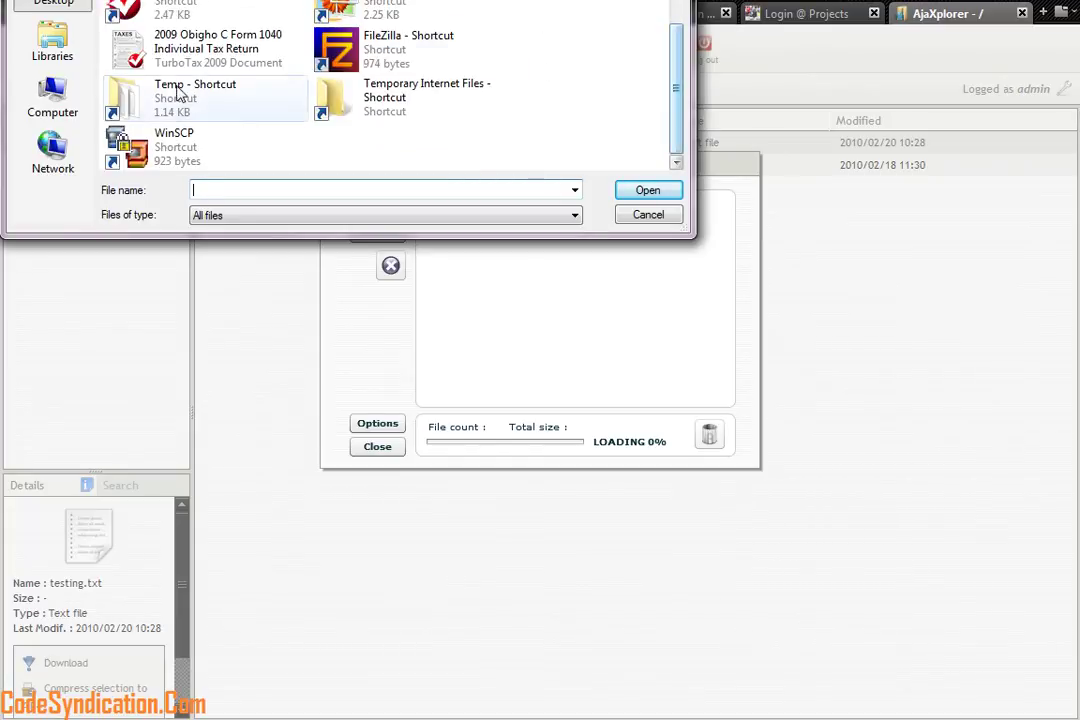
click(45, 105)
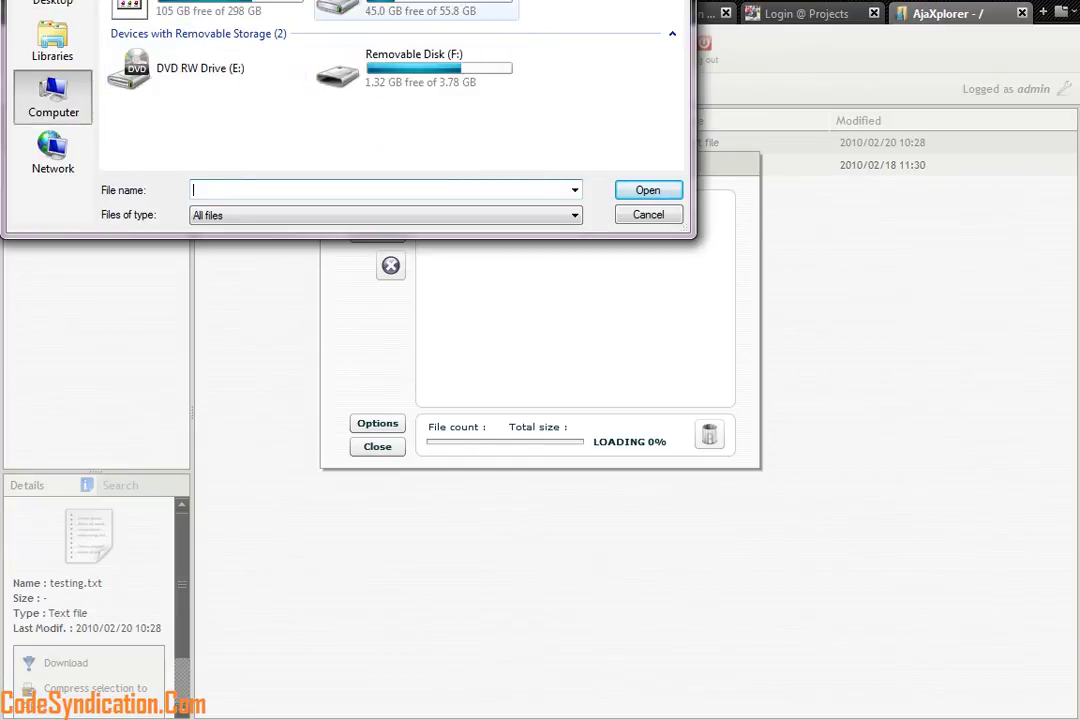
double_click(378, 60)
scroll(378, 60, down, 5)
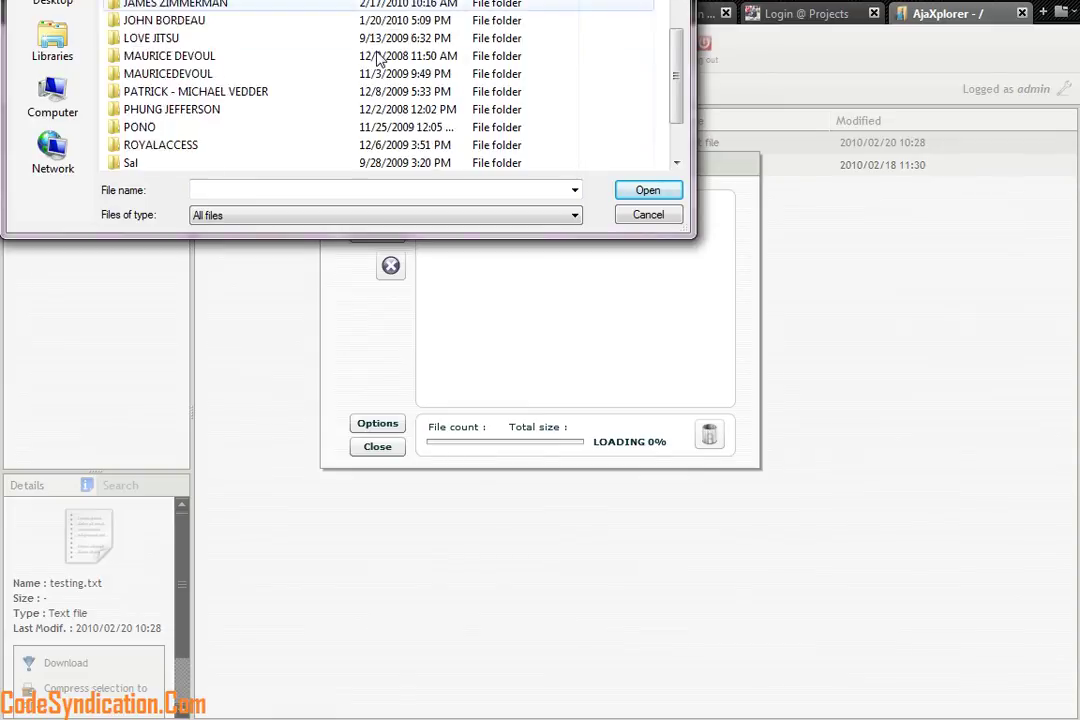
scroll(378, 65, down, 2)
click(51, 108)
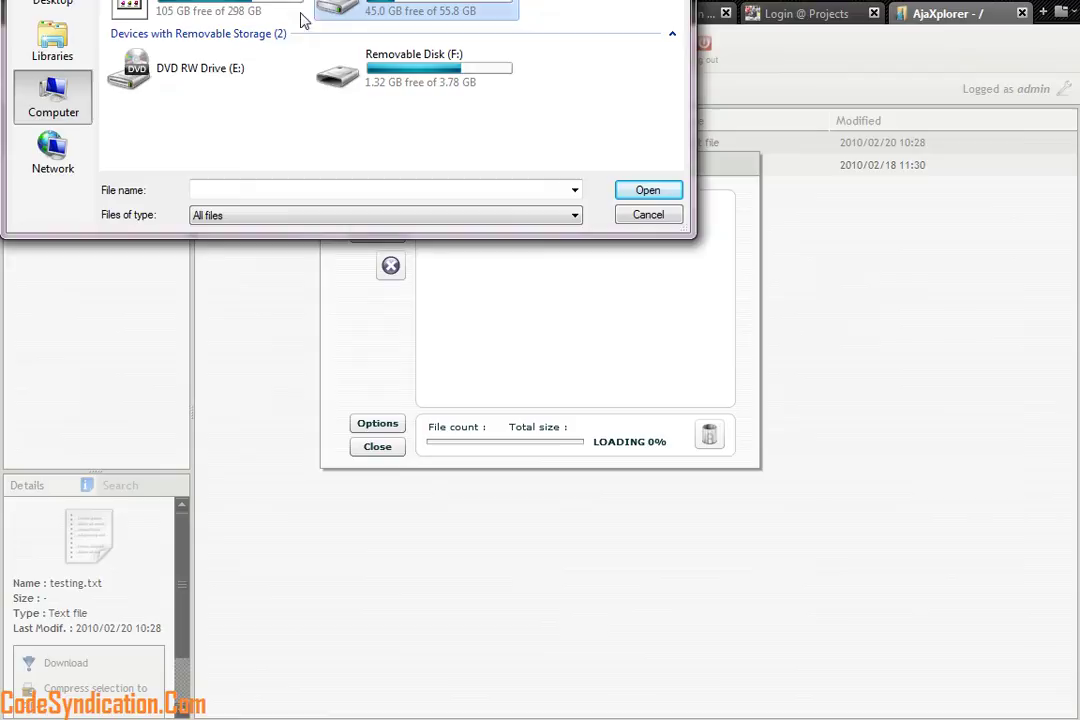
Upload testchat.html from Removable Disk (F:)
double_click(385, 70)
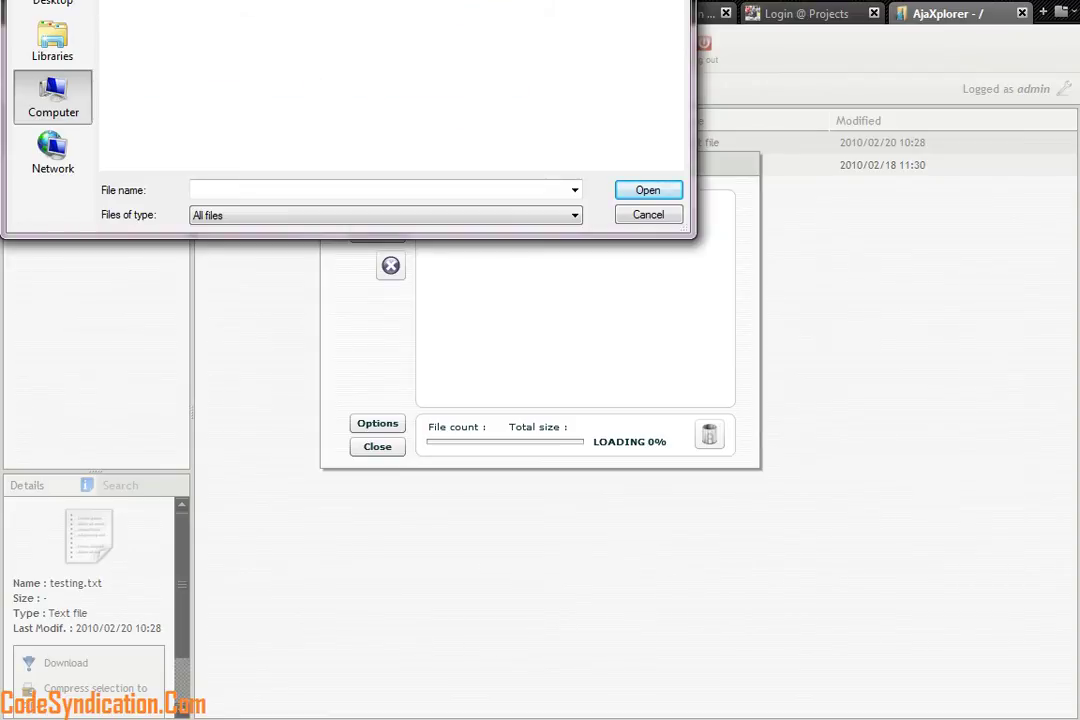
scroll(645, 80, down, 10)
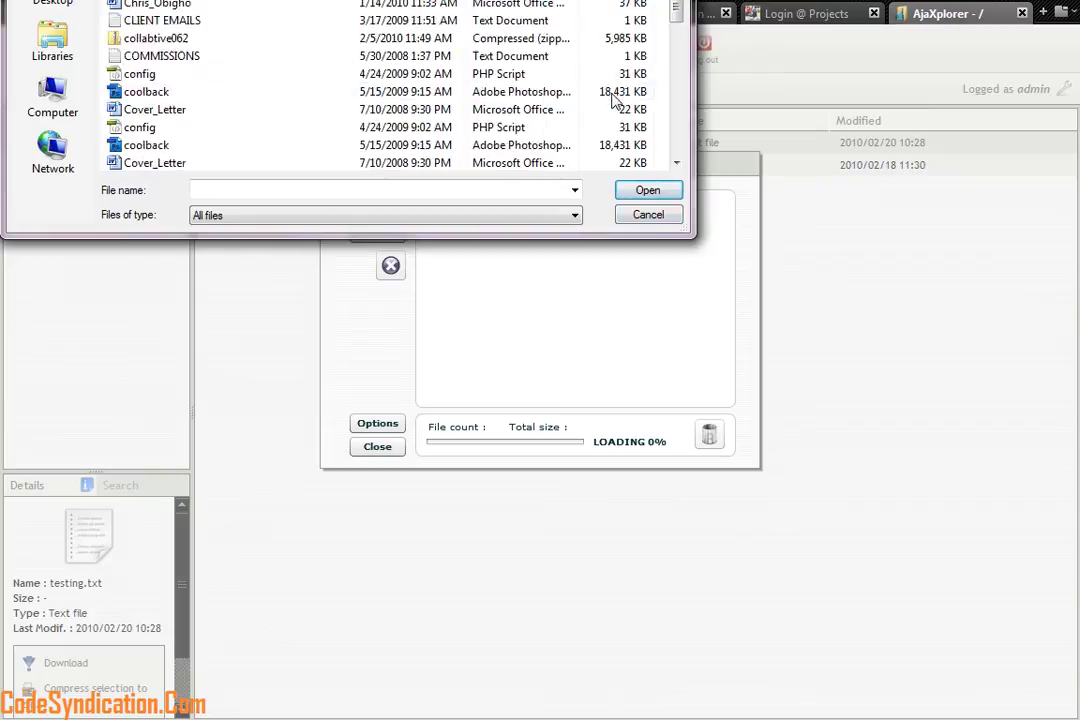
scroll(615, 100, down, 15)
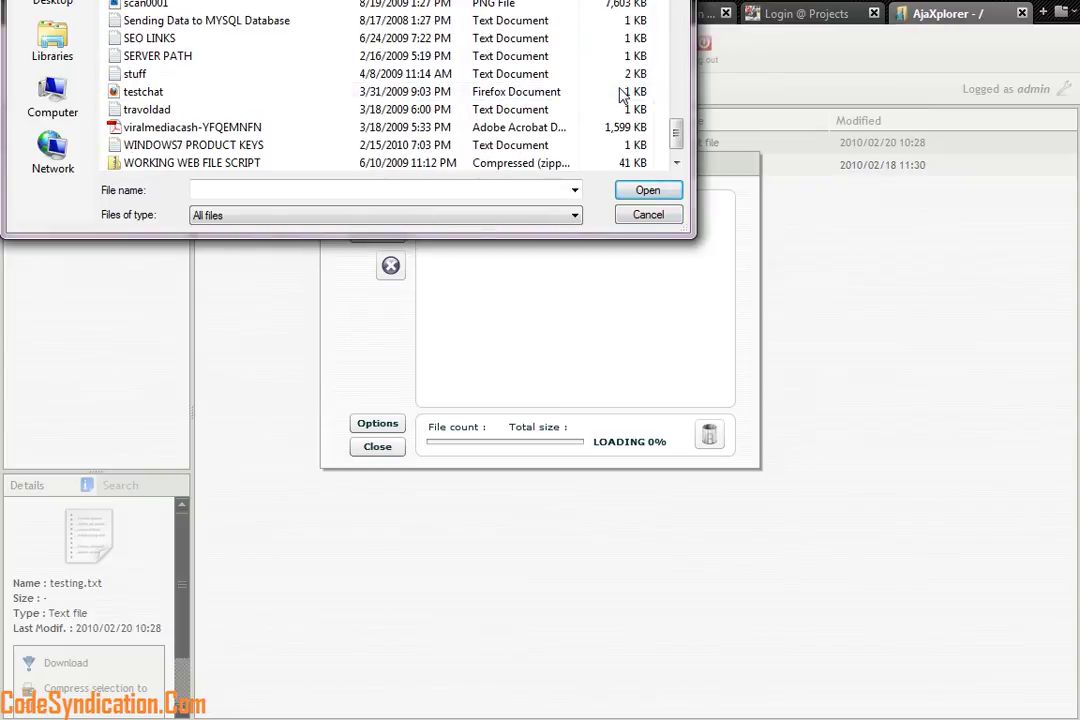
scroll(622, 95, down, 1)
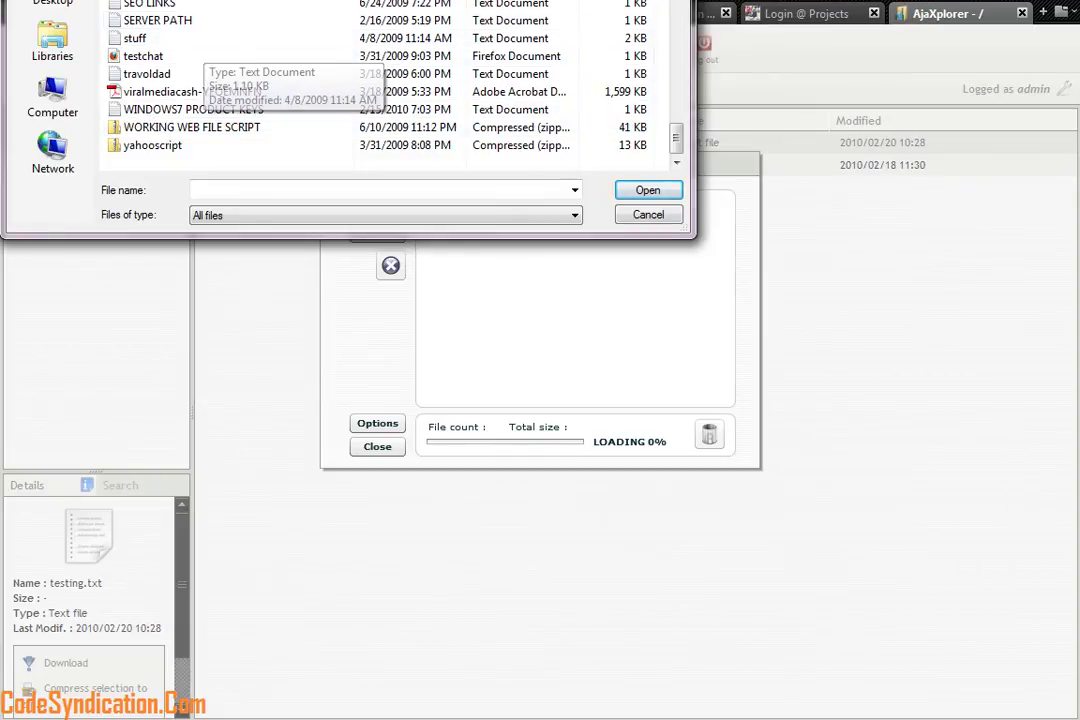
double_click(150, 57)
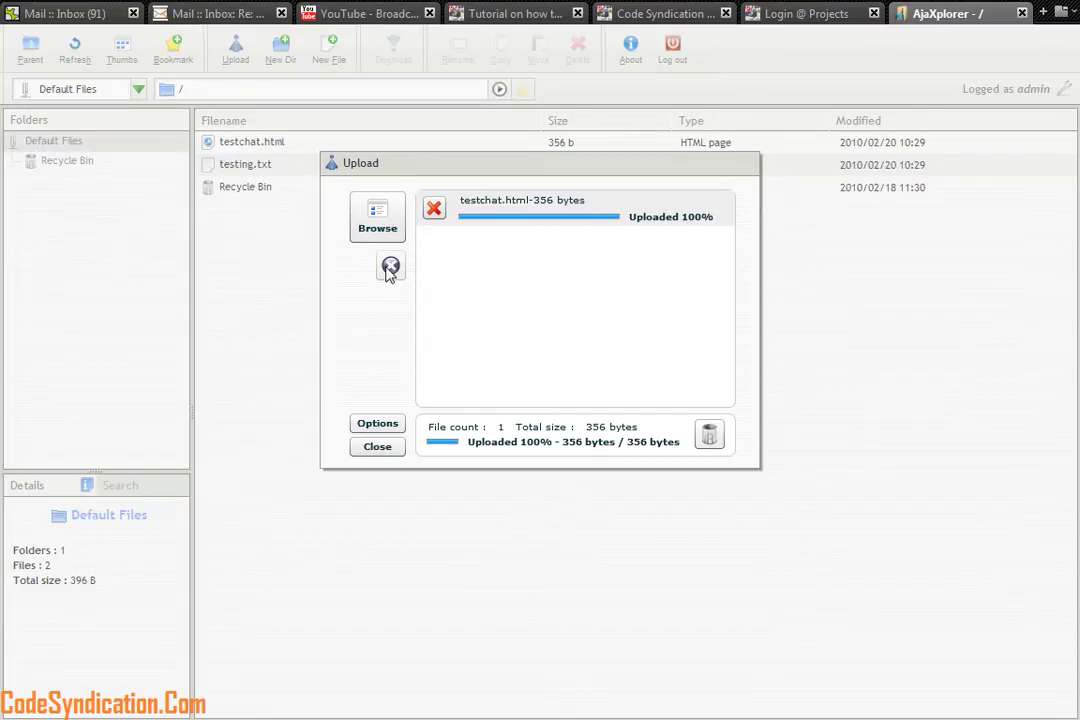
Move testing.txt and testchat.html into the Recycle Bin and view its contents
click(377, 446)
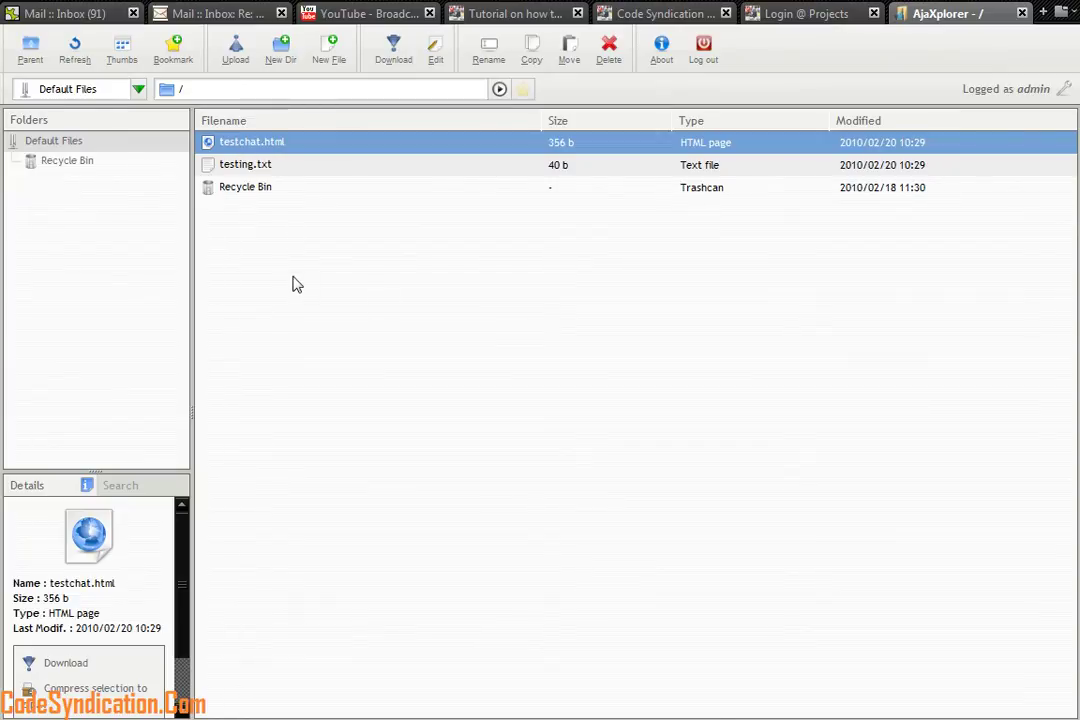
drag(238, 177, 242, 194)
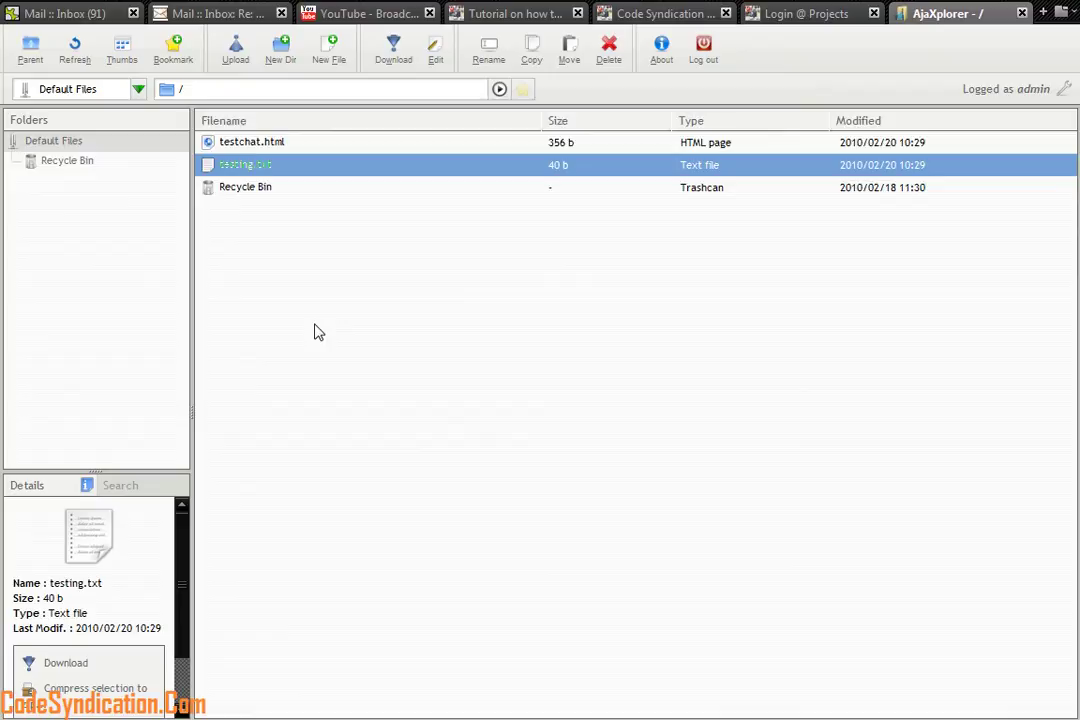
drag(243, 147, 244, 172)
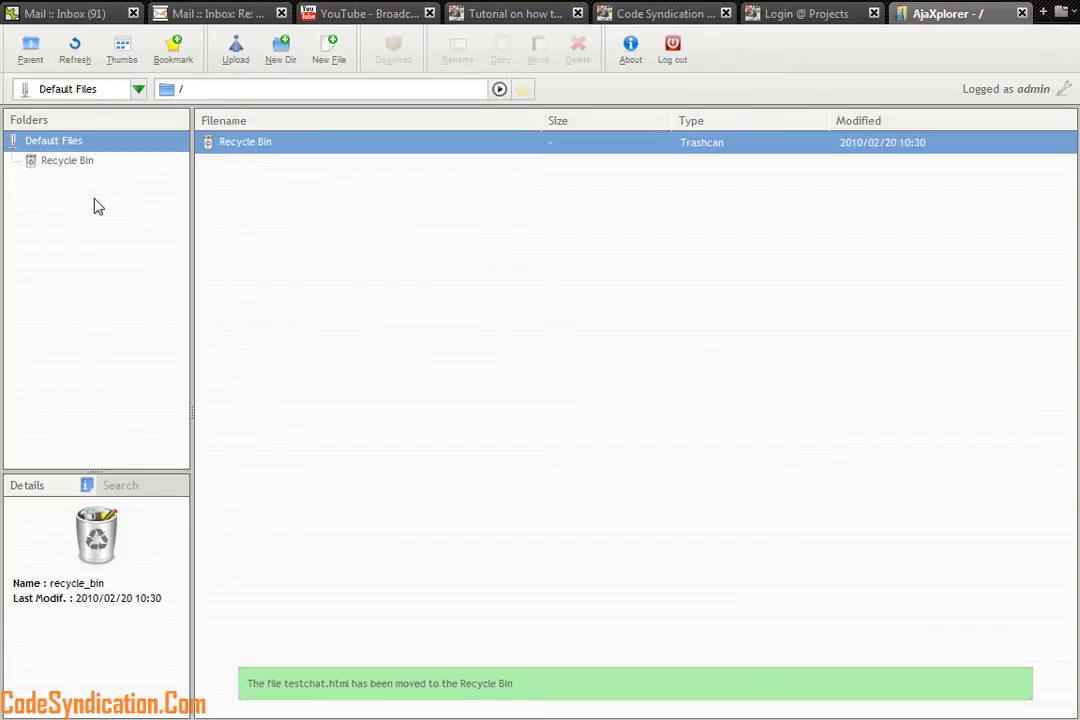
click(62, 162)
drag(300, 212, 240, 185)
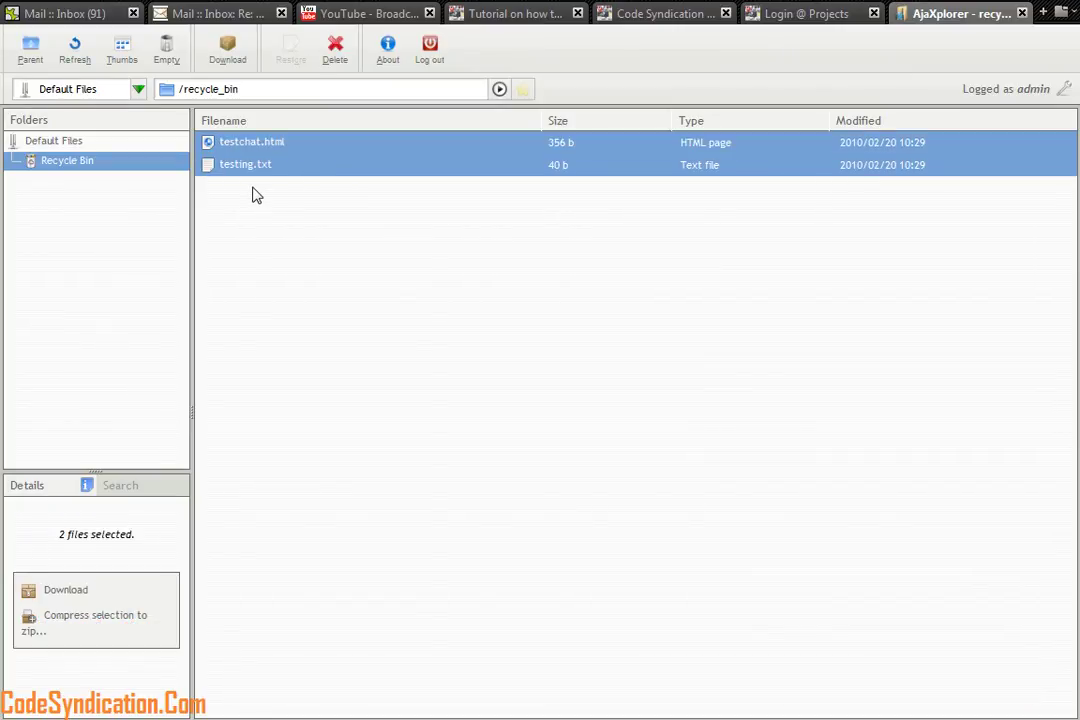
Permanently delete testing.txt and then testchat.html from the Recycle Bin
click(230, 166)
right_click(238, 165)
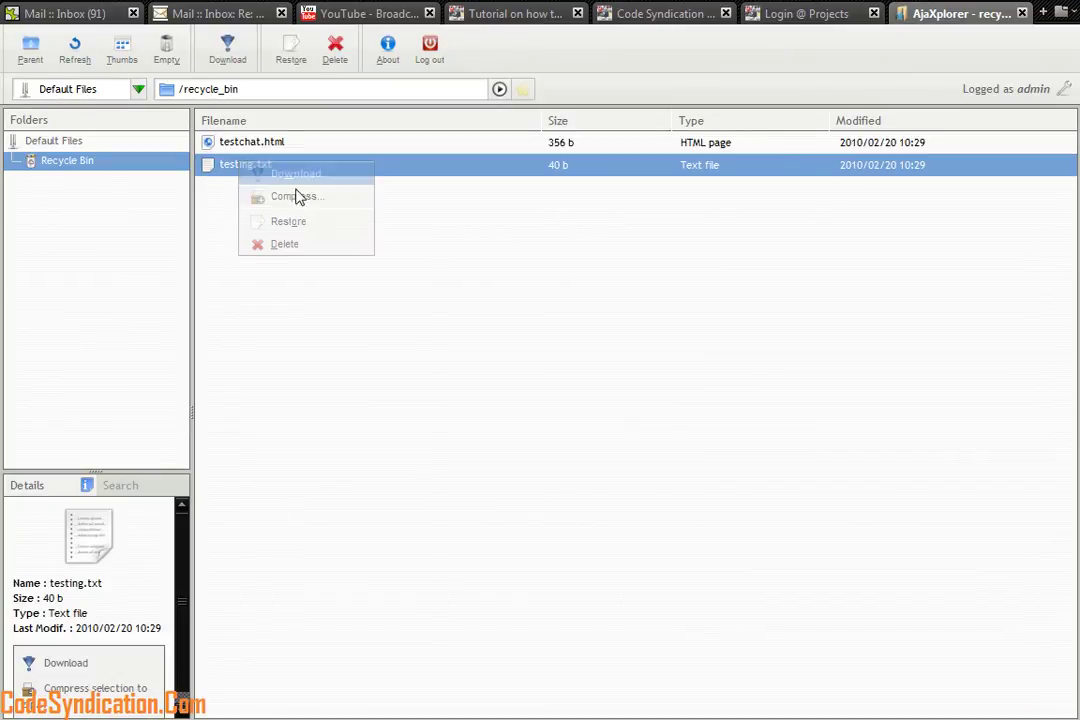
click(304, 246)
click(502, 323)
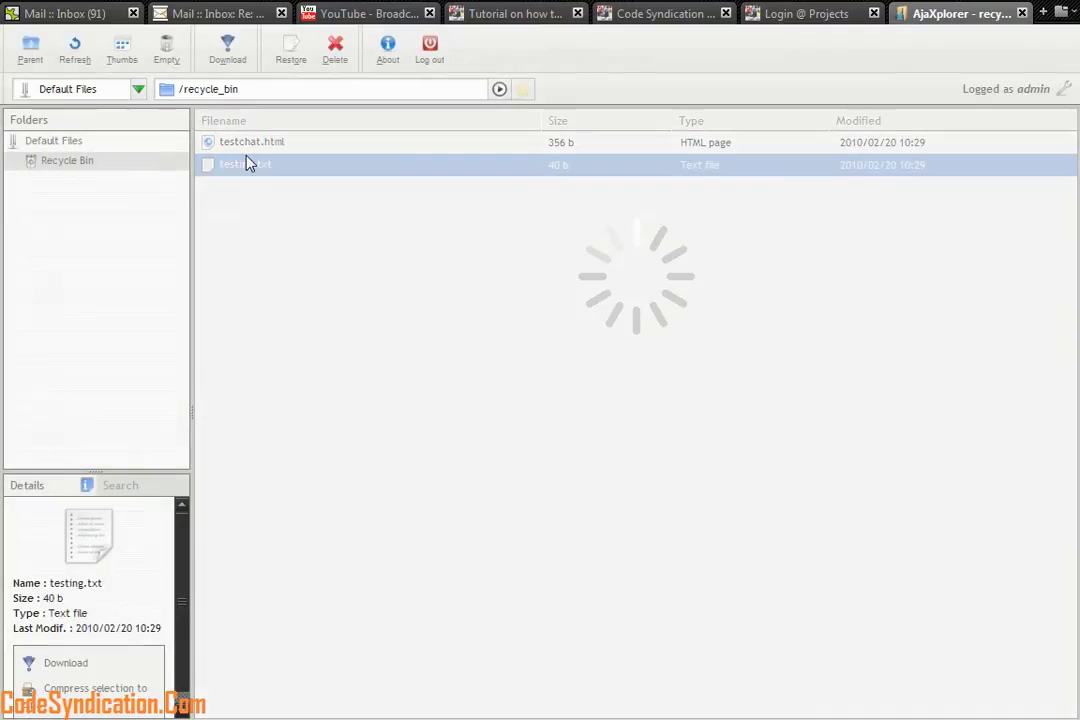
click(245, 150)
right_click(247, 148)
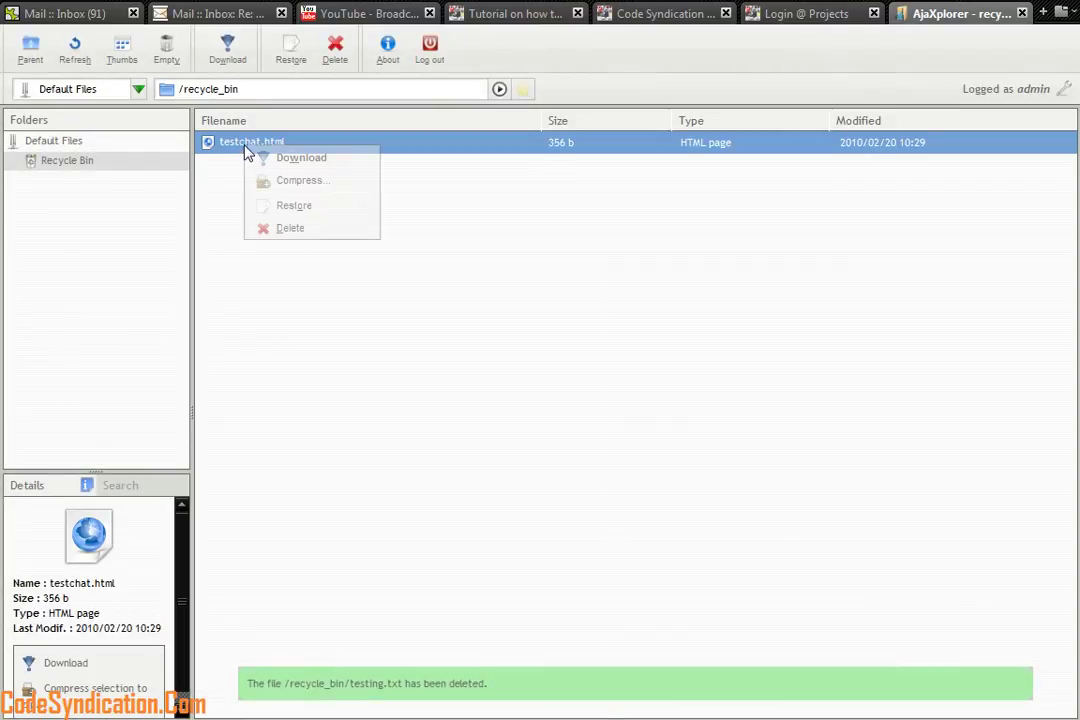
click(298, 229)
click(508, 325)
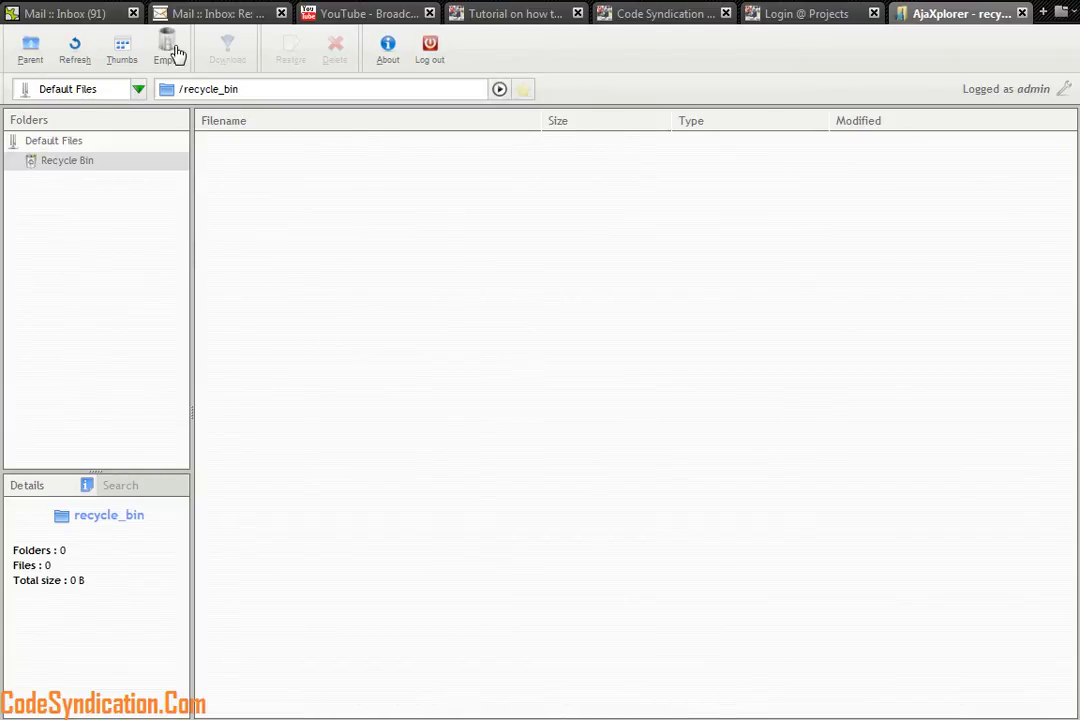
Create a folder named SUB DIR in the Default Files root
click(77, 145)
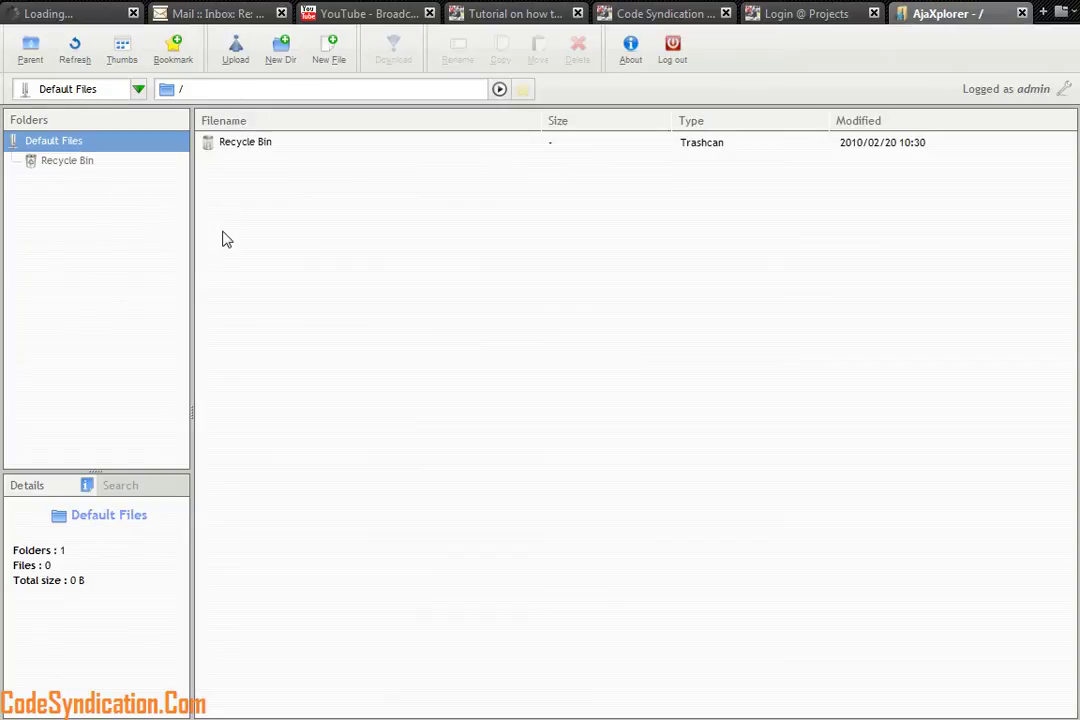
click(282, 52)
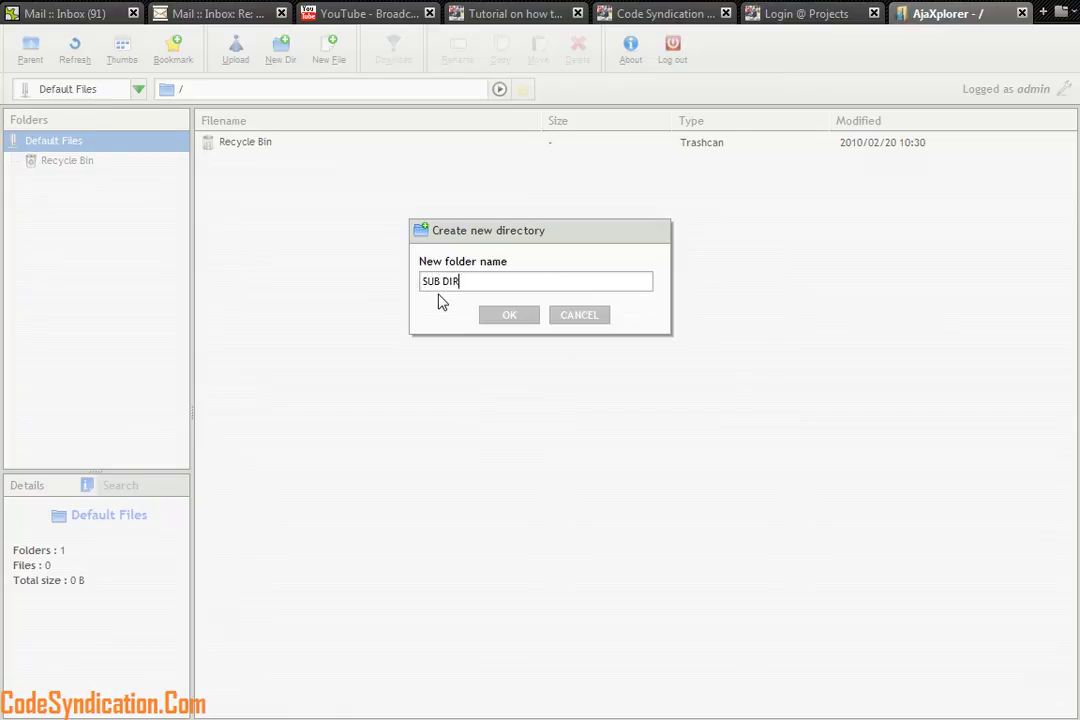
click(509, 312)
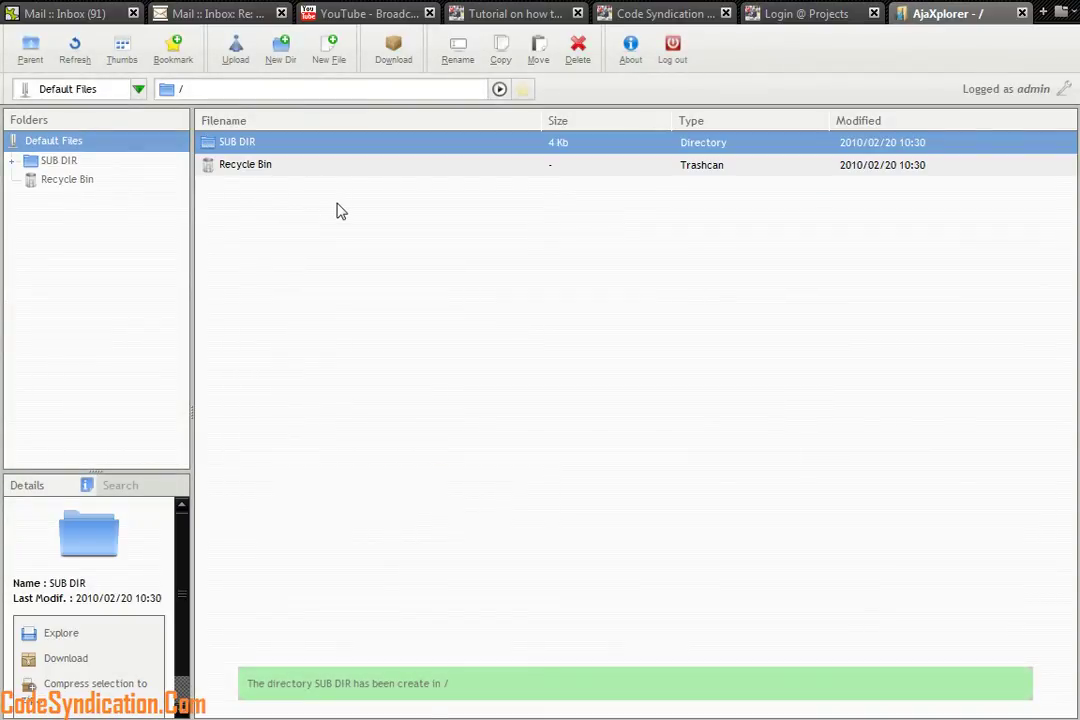
Refresh the file listing and bookmark the root folder
right_click(270, 215)
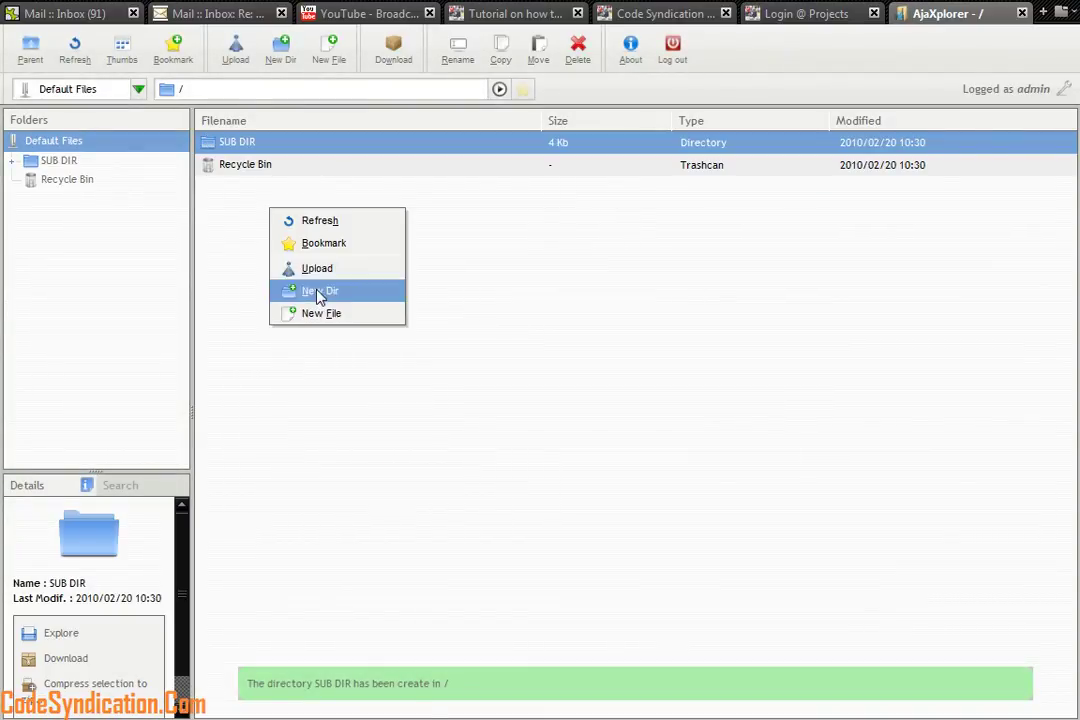
right_click(472, 237)
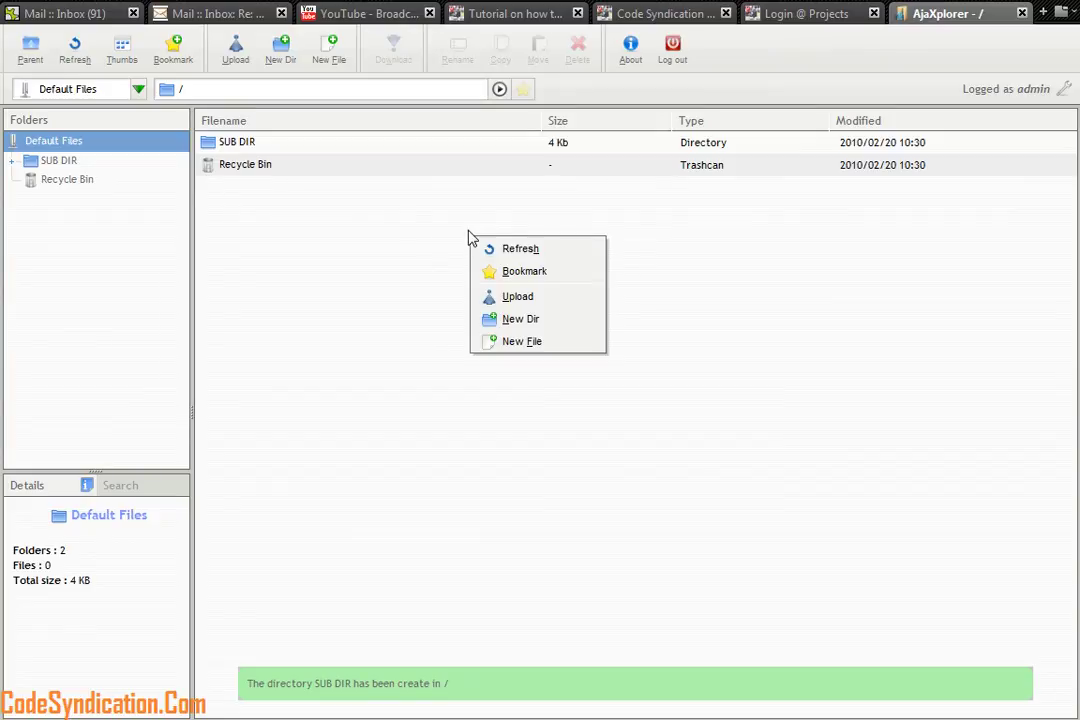
right_click(333, 210)
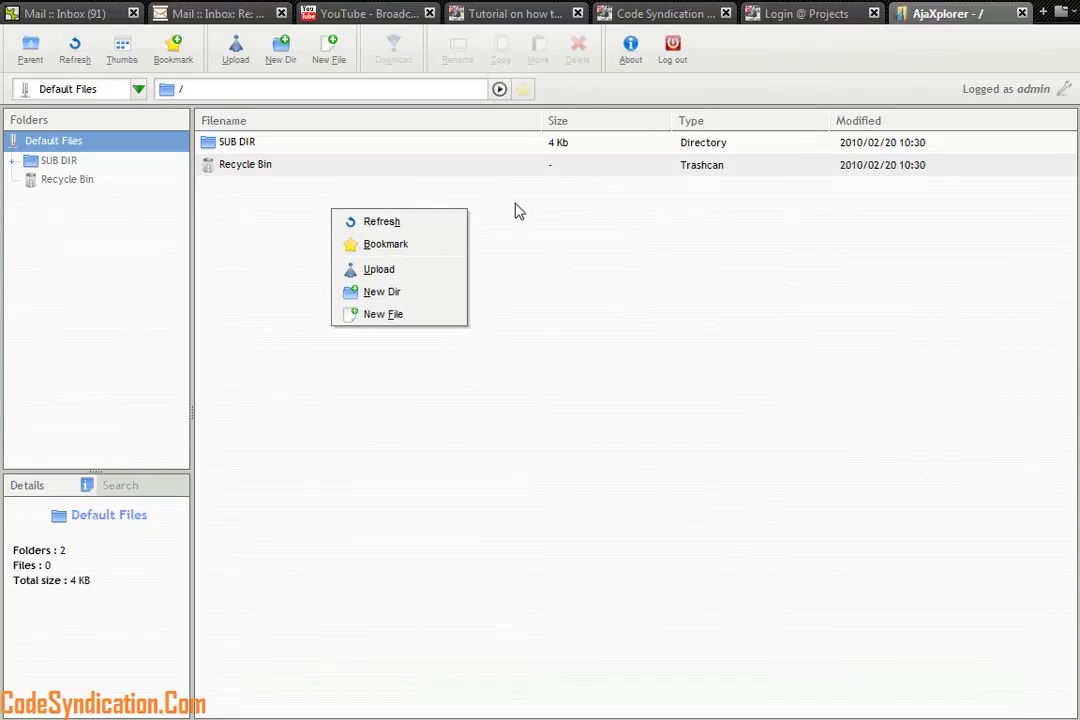
click(437, 225)
right_click(374, 225)
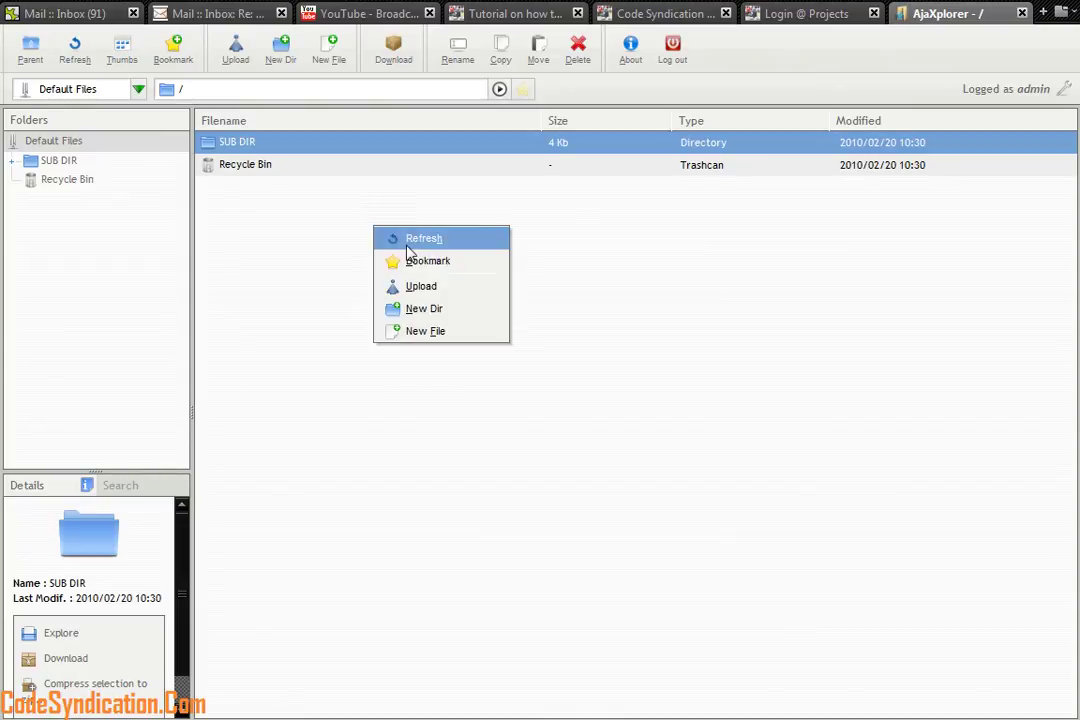
click(416, 240)
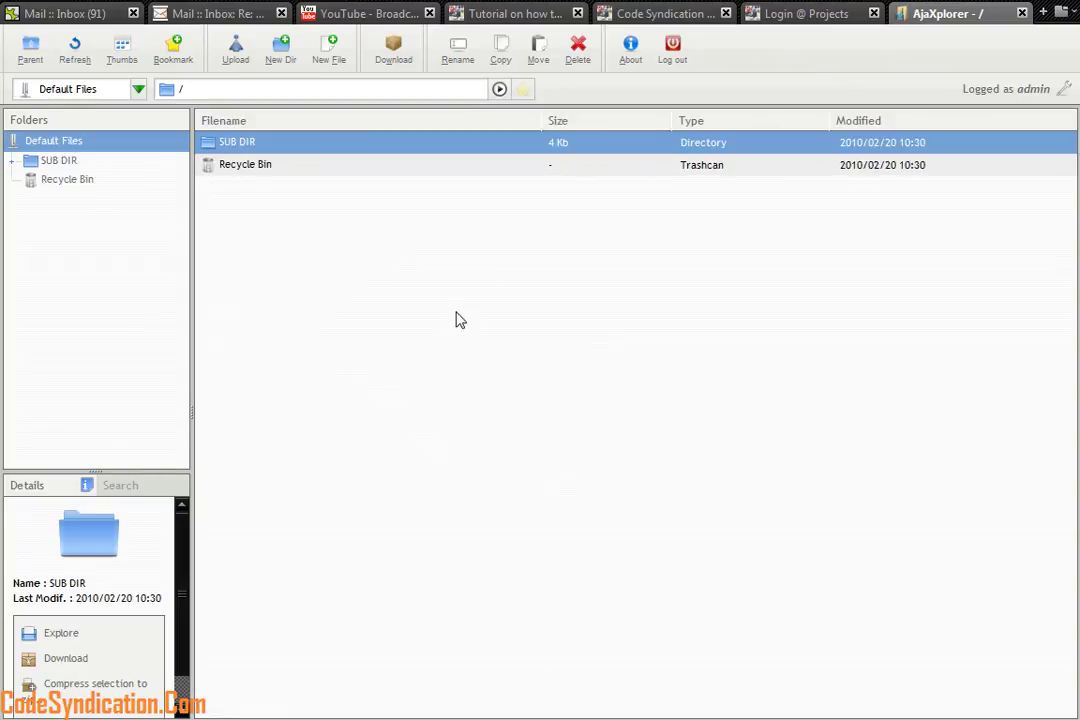
right_click(366, 245)
click(418, 281)
click(121, 50)
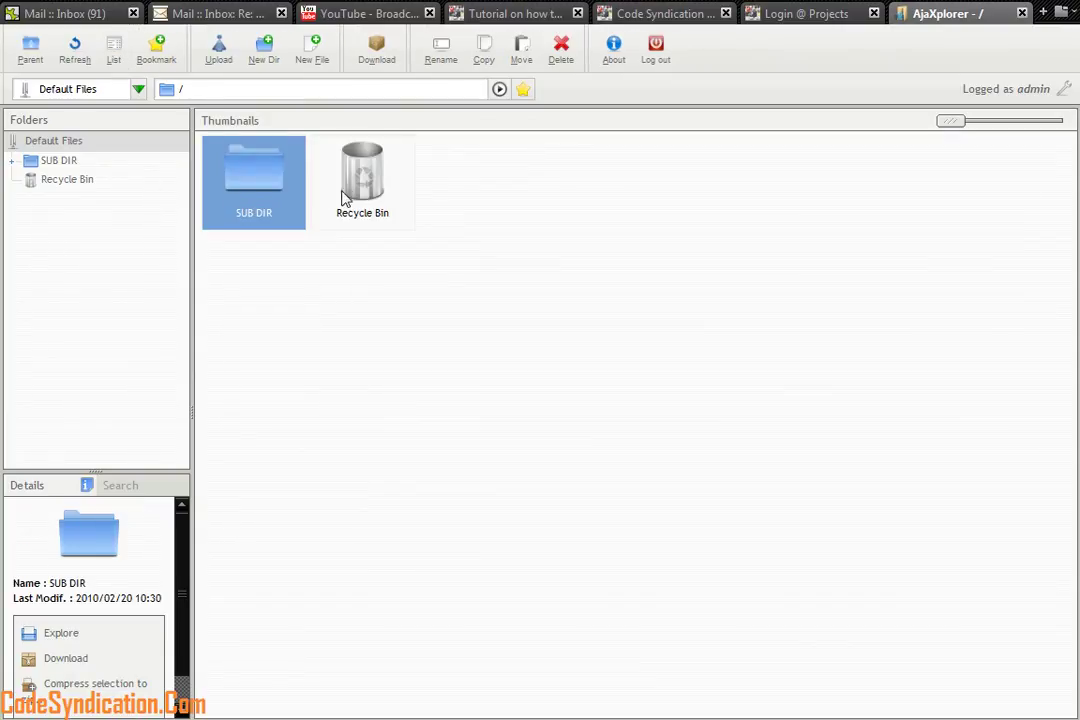
click(114, 50)
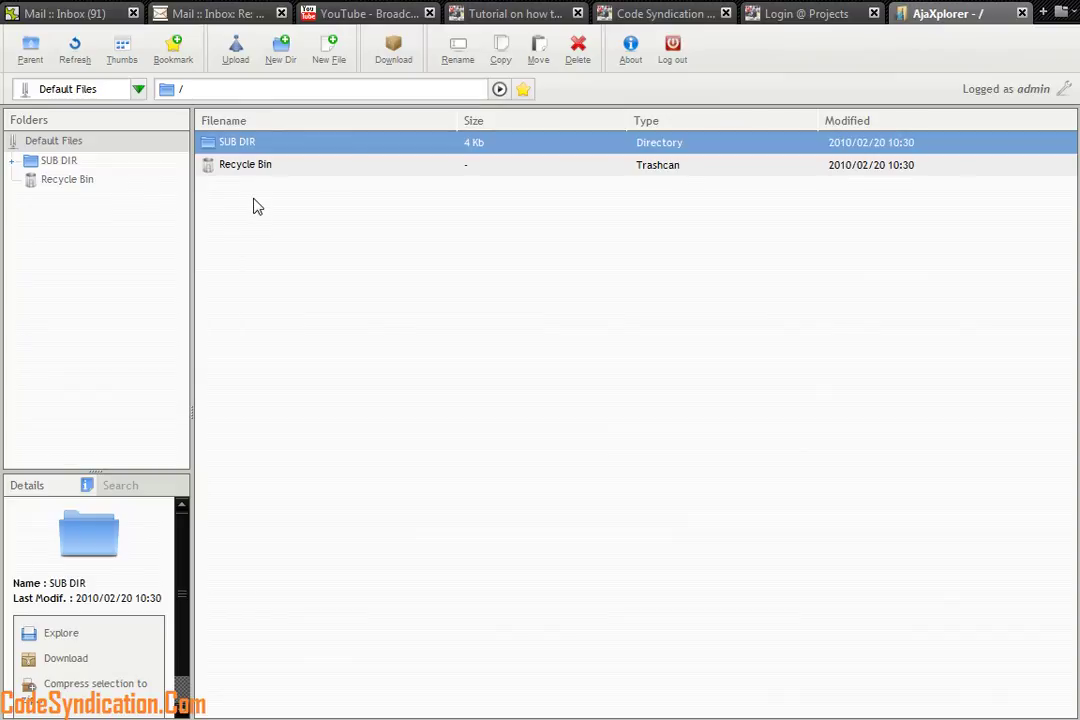
click(393, 50)
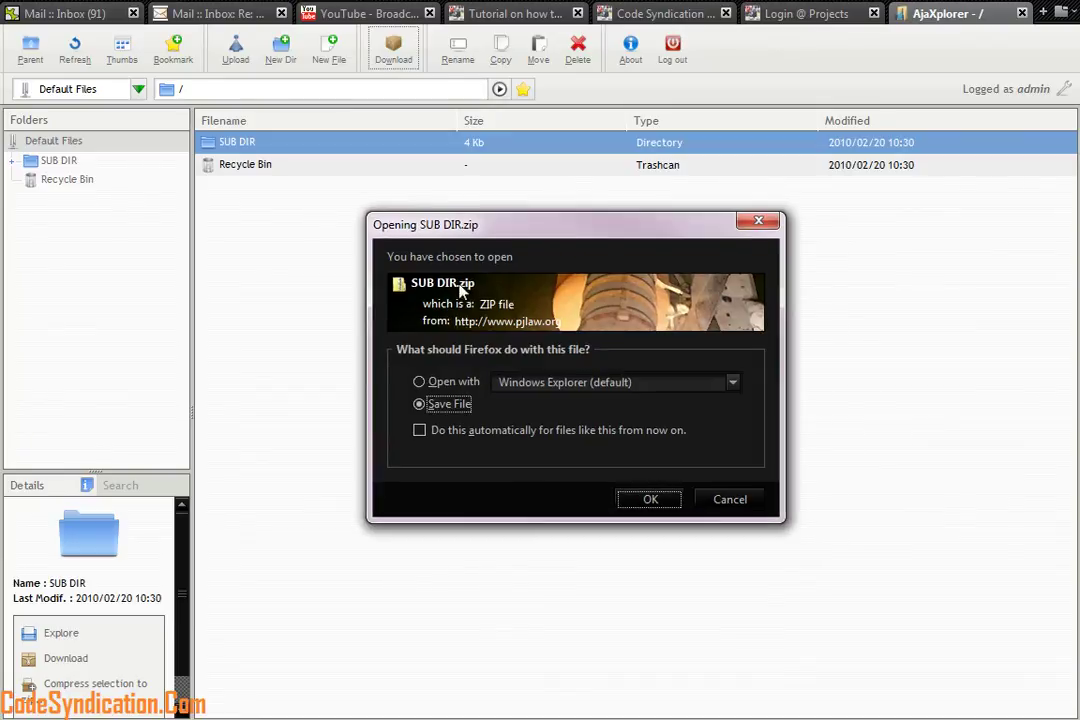
click(729, 499)
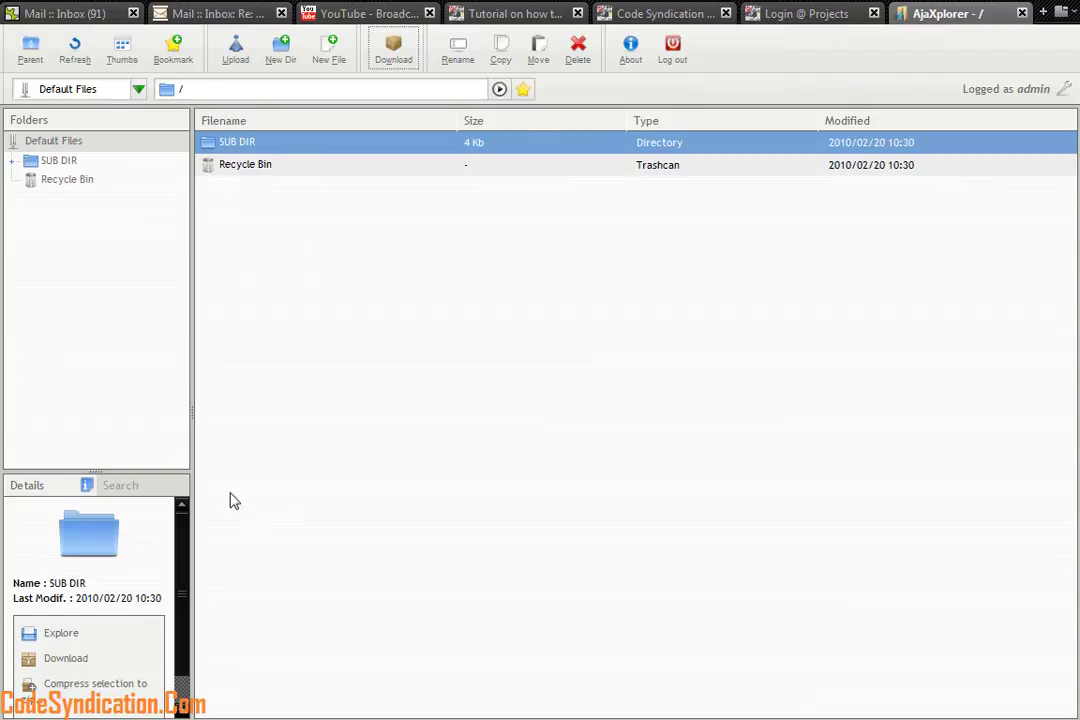
double_click(222, 146)
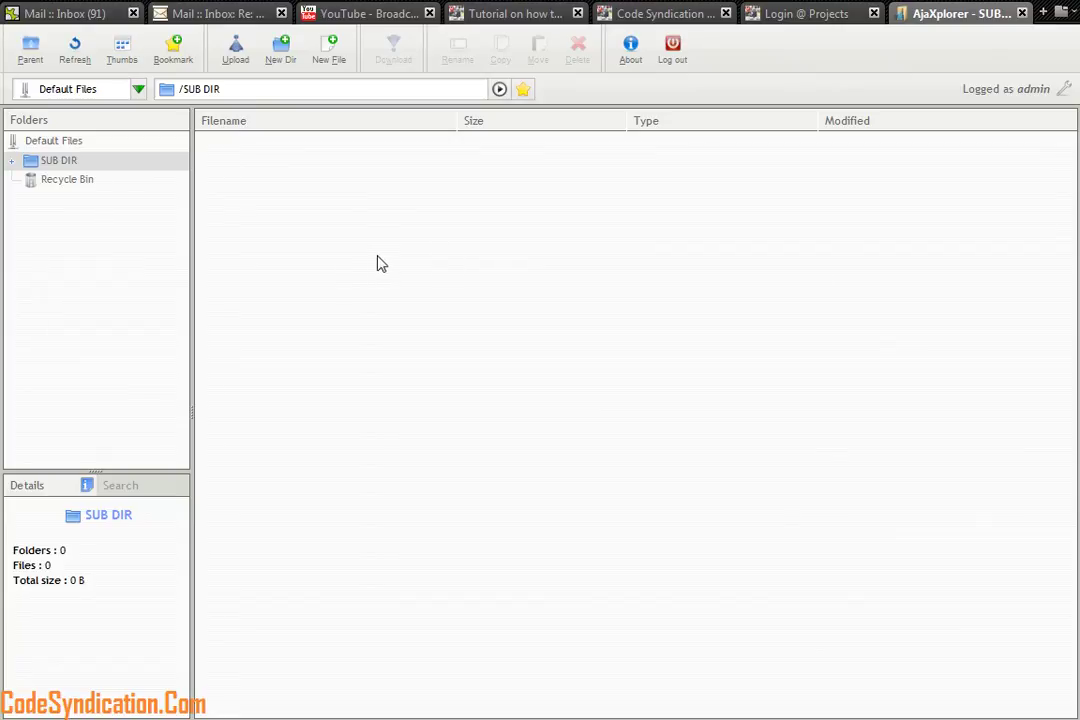
click(38, 141)
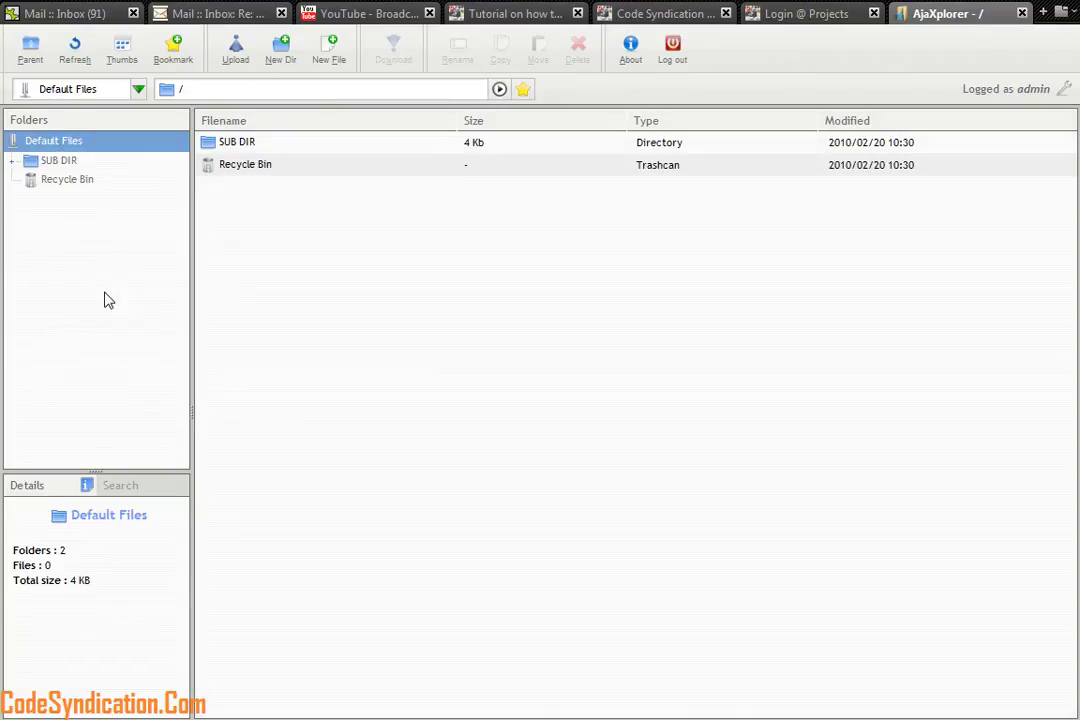
click(237, 146)
click(393, 50)
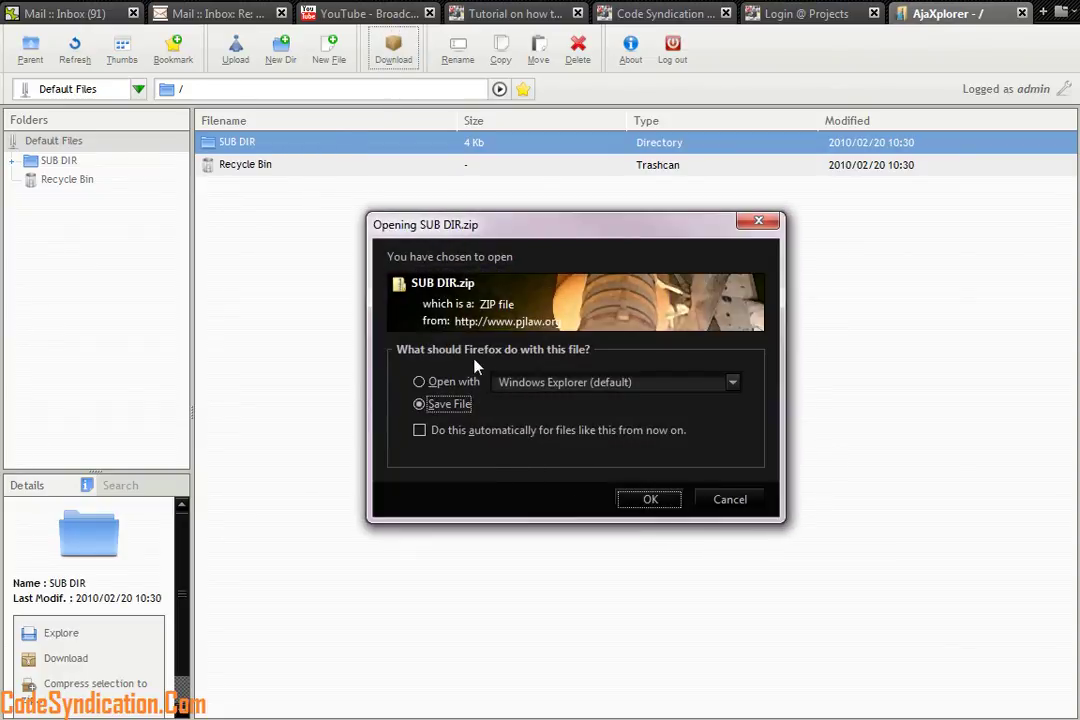
click(726, 500)
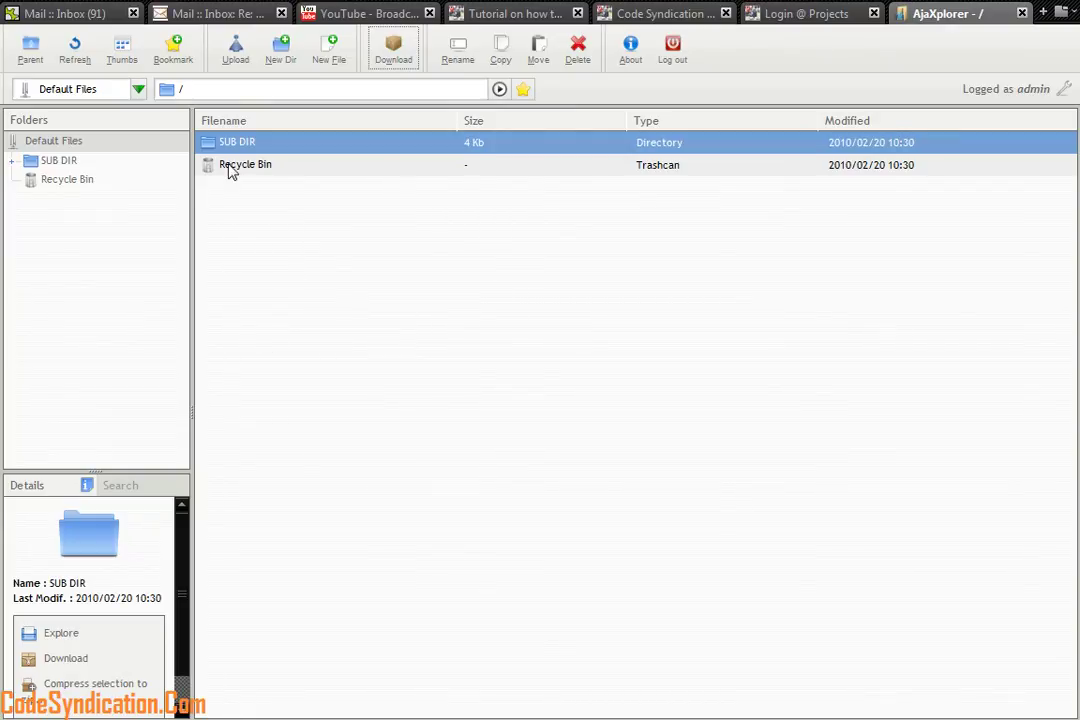
Delete the SUB DIR folder from the root, sending it to the Recycle Bin
click(30, 52)
click(582, 56)
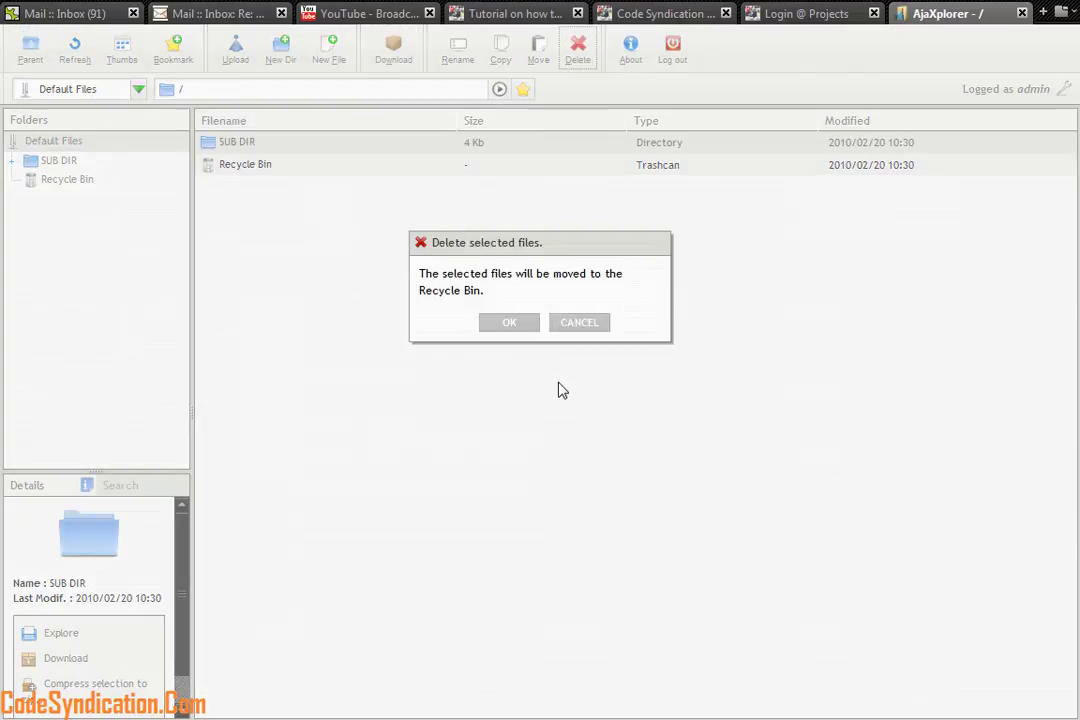
click(511, 325)
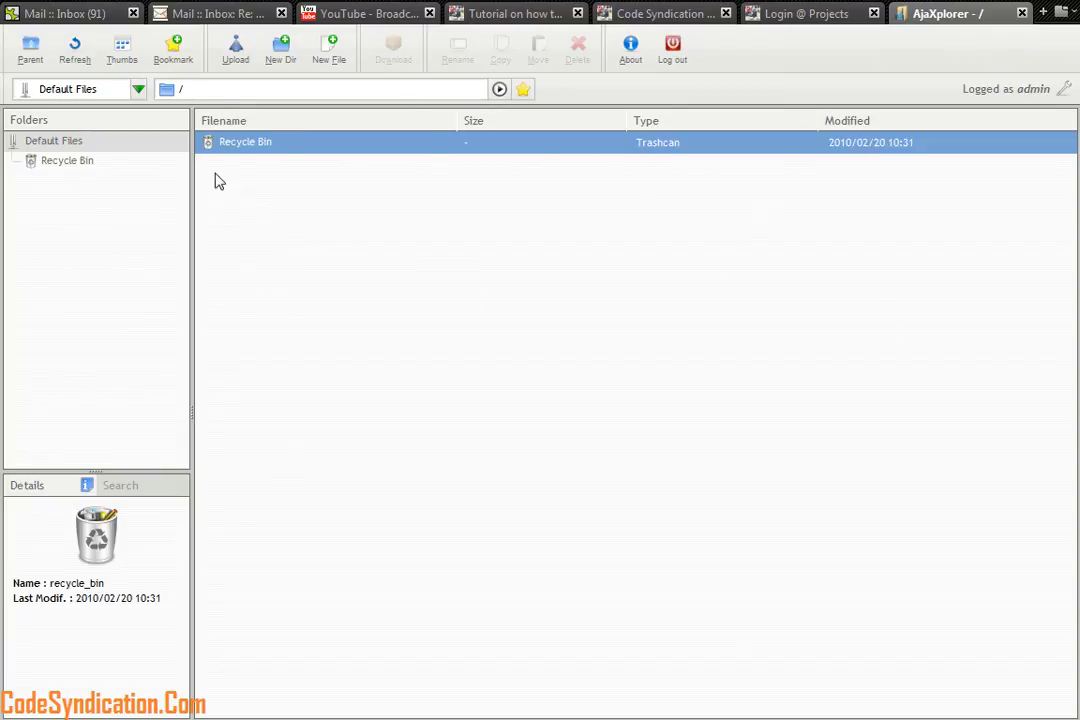
Edit and save the access rights of user test in Settings > Users
click(137, 92)
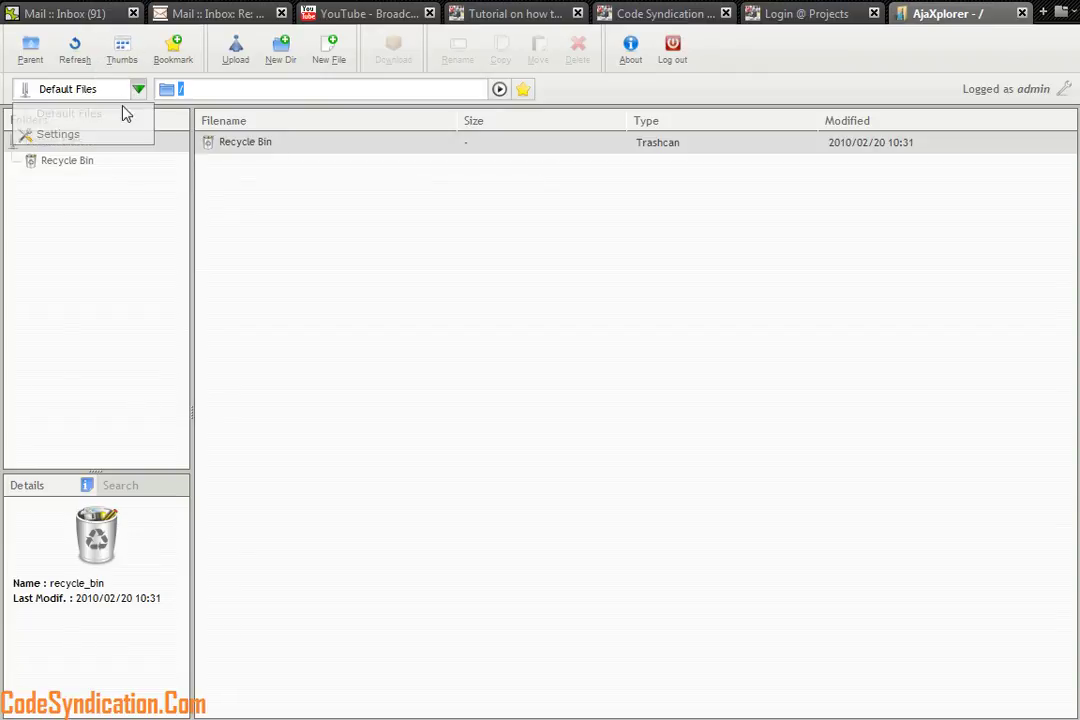
click(57, 137)
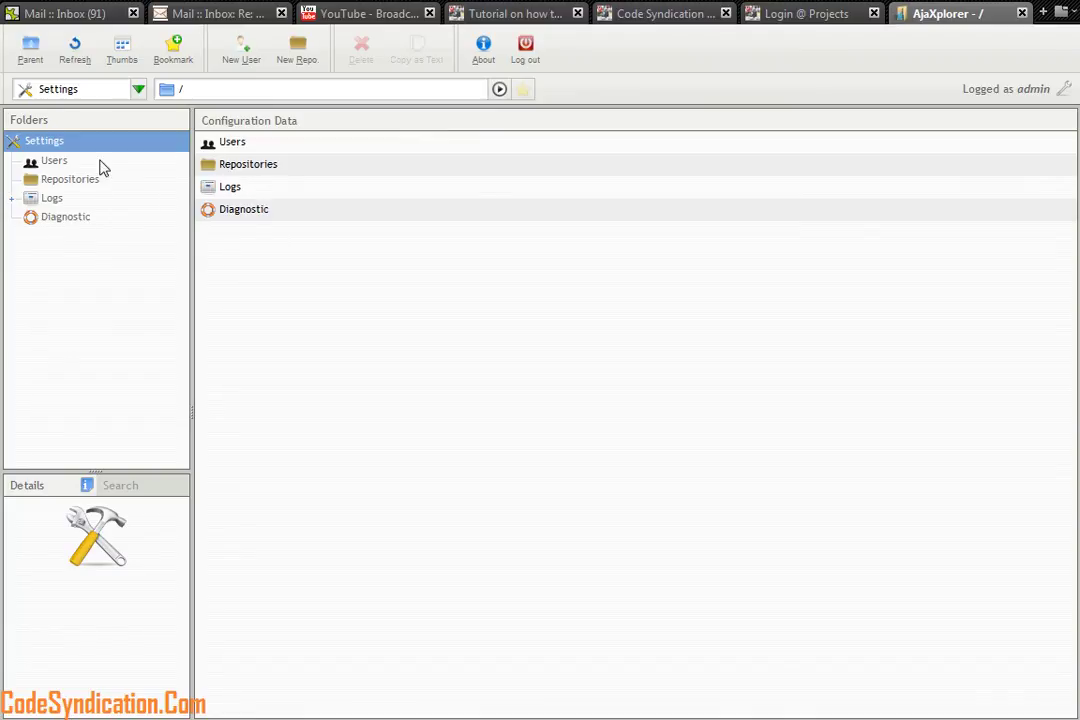
click(55, 161)
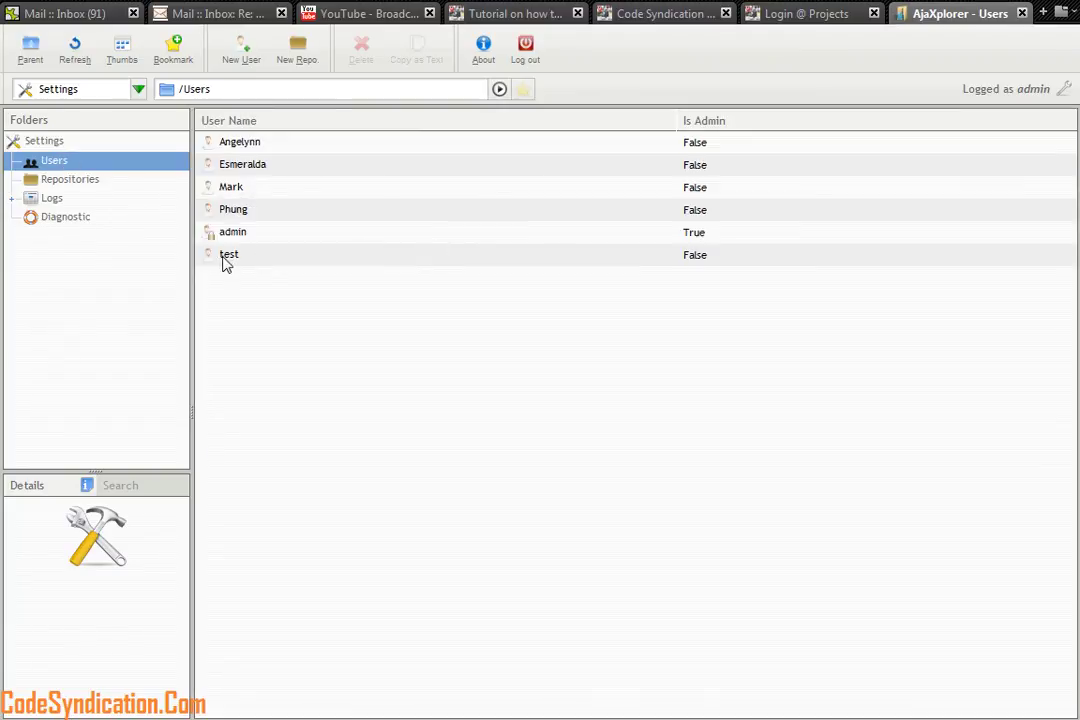
click(226, 258)
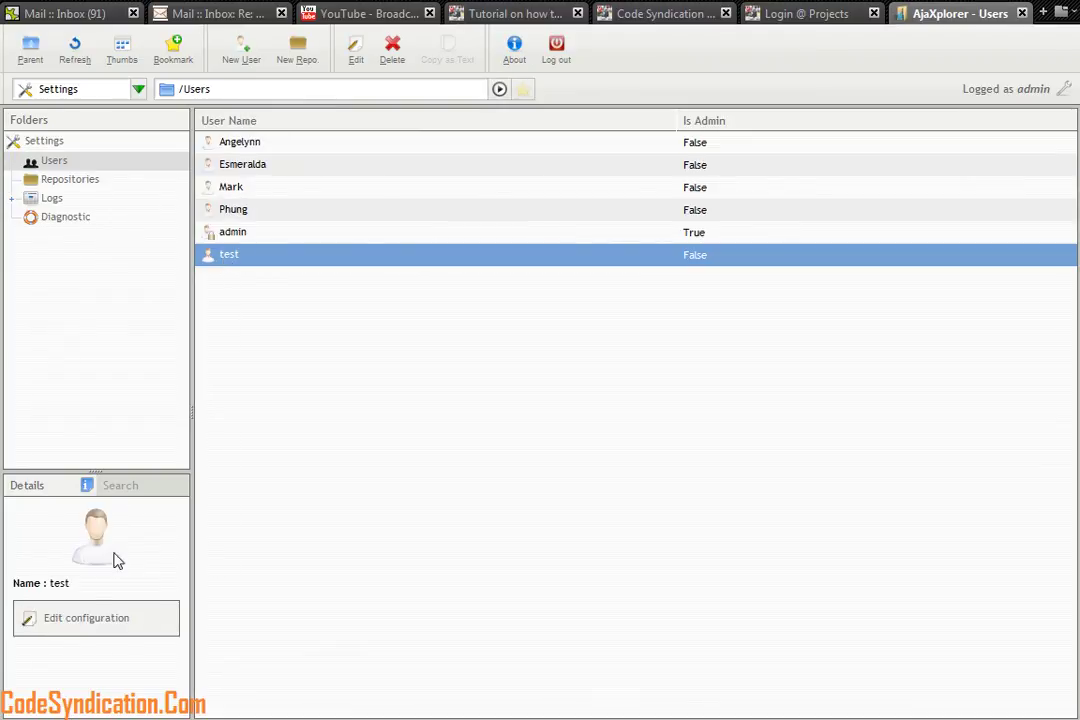
click(77, 627)
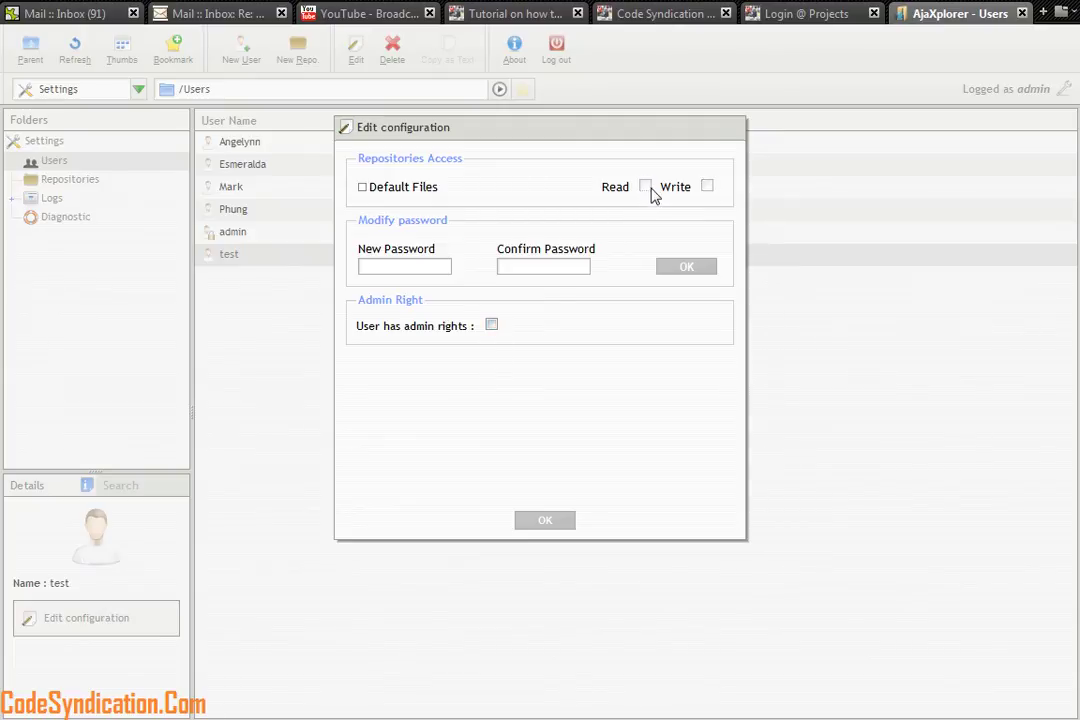
click(554, 521)
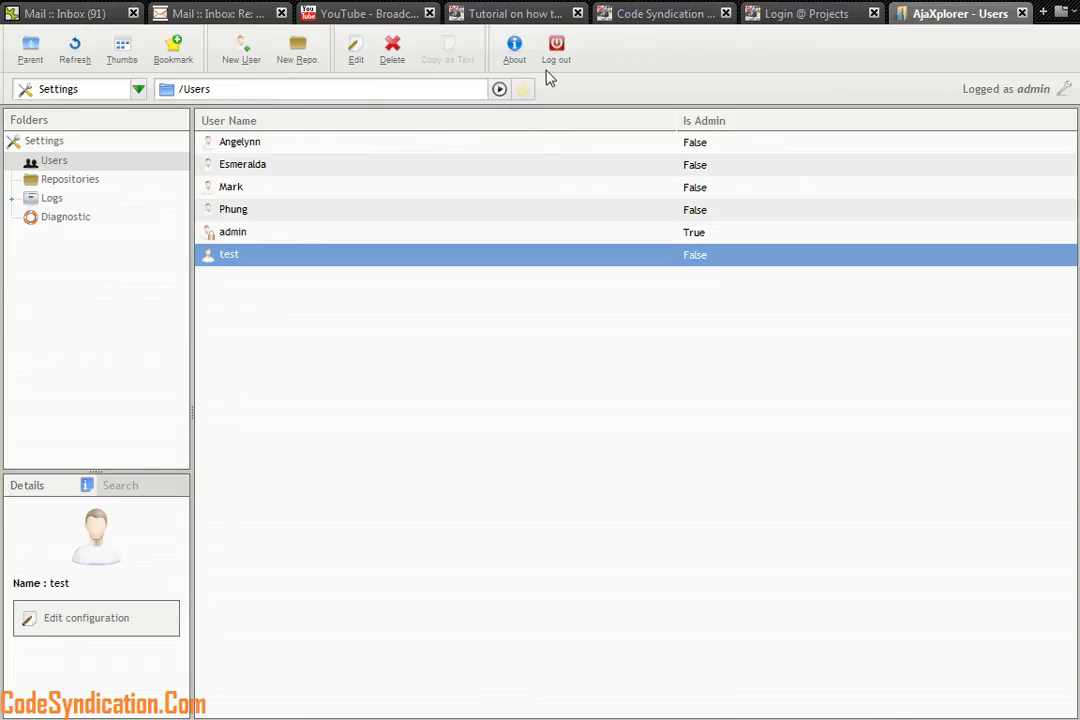
Leave the Settings overview and switch to the Default Files repository
click(30, 50)
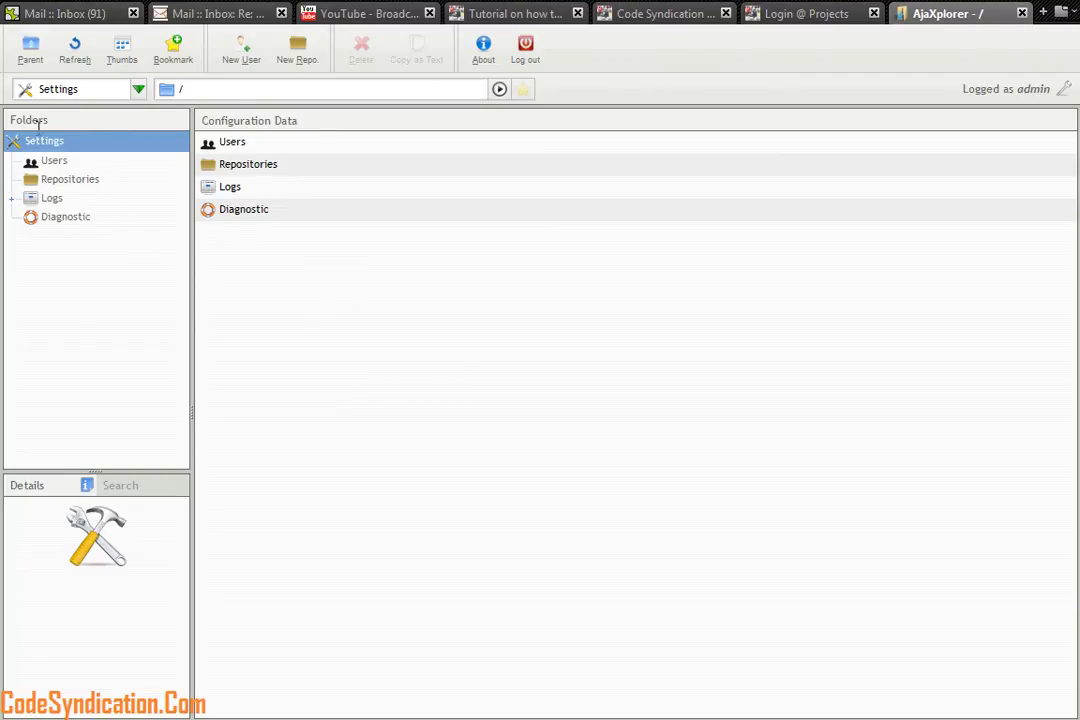
click(138, 89)
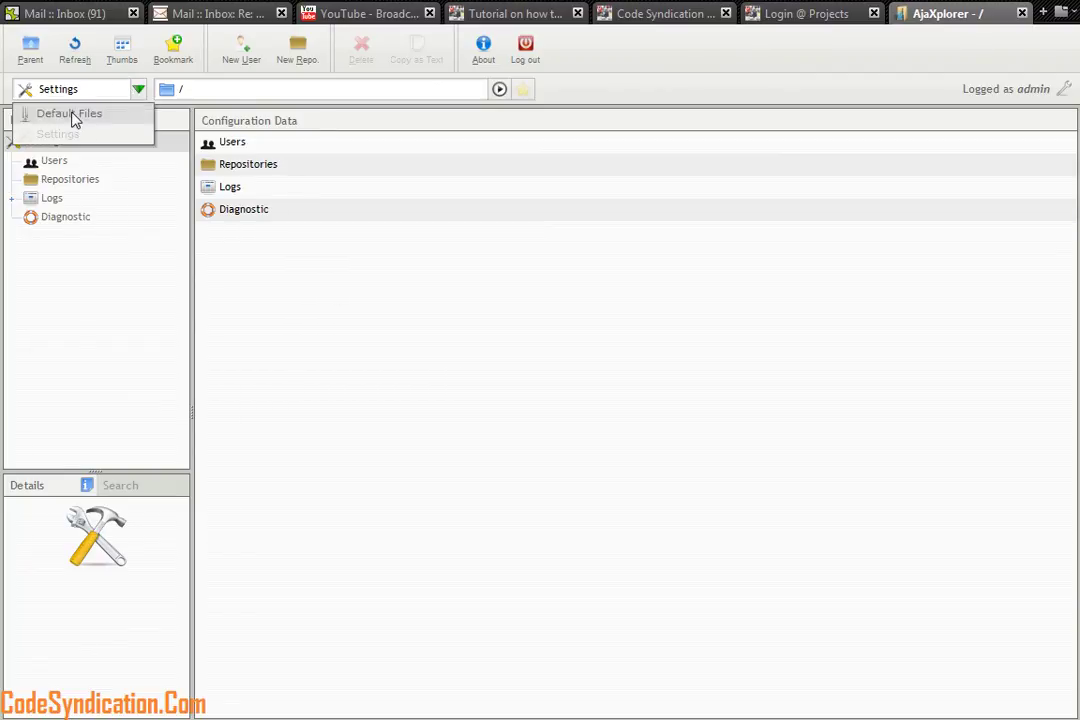
click(75, 116)
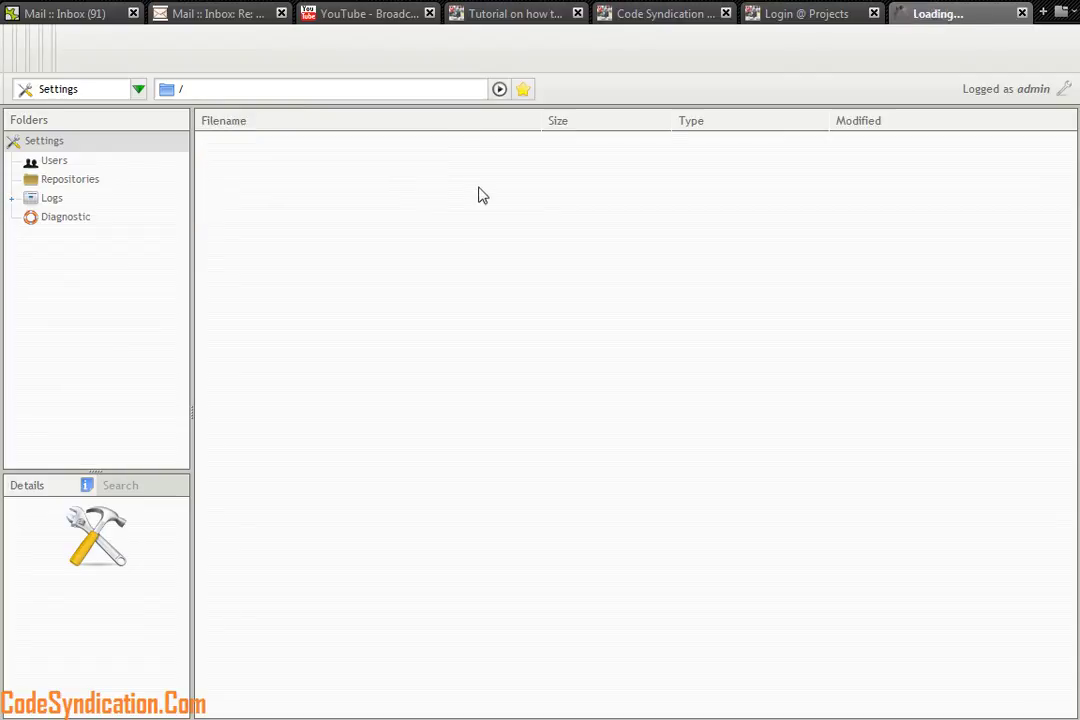